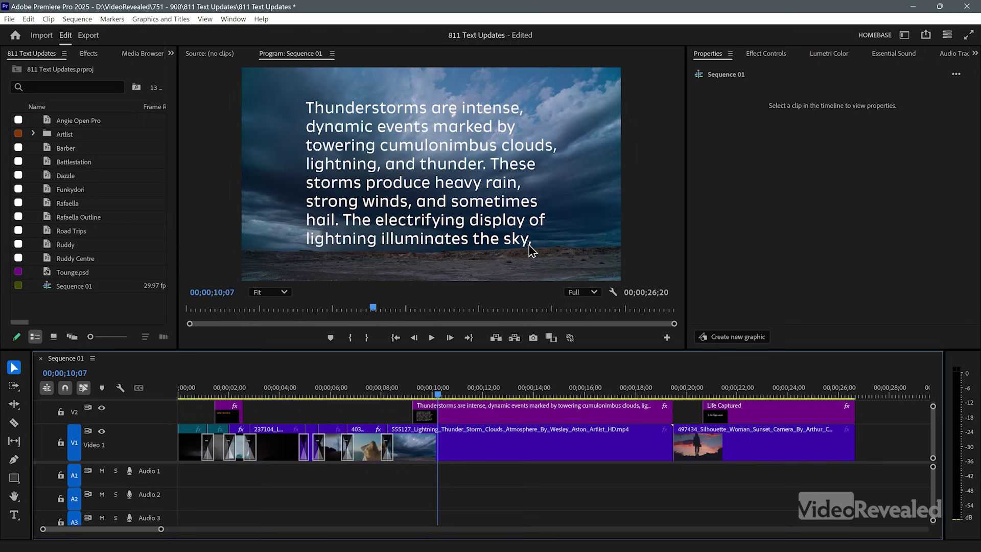
Stretch the thunderstorm paragraph box down and right, shift it up-left, and widen it so all nine lines fit.
{"action": "left_click", "coordinate": [478, 197]}
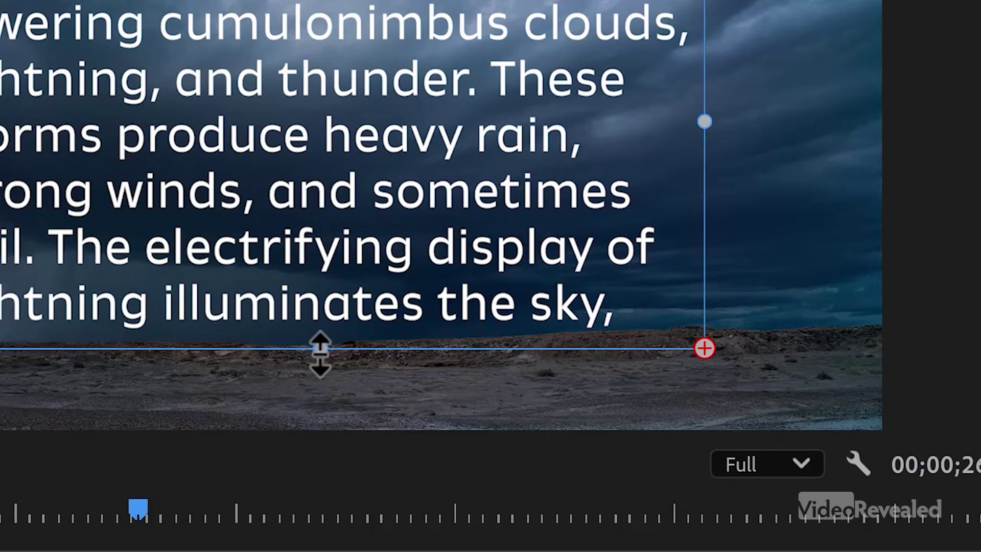
{"action": "left_click_drag", "start_coordinate": [320, 349], "coordinate": [328, 407]}
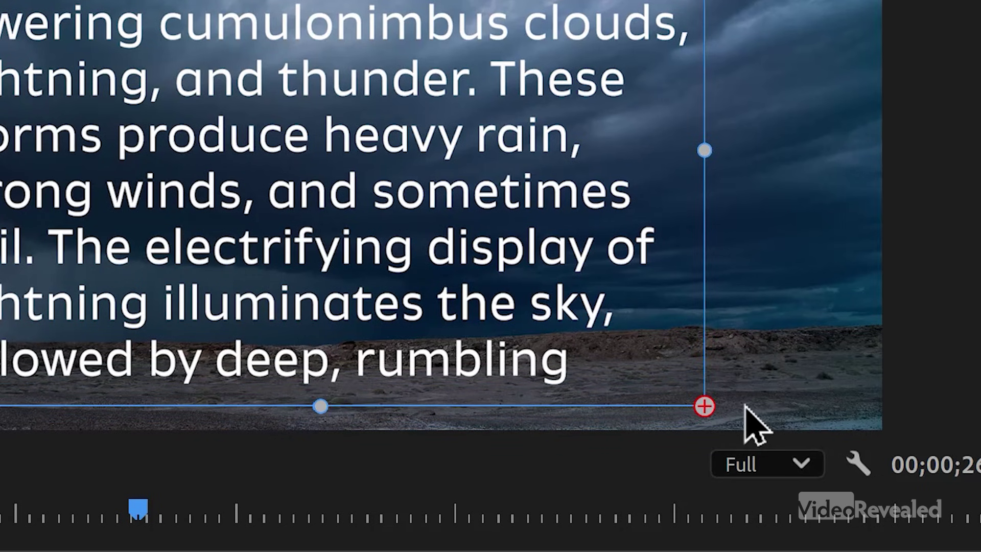
{"action": "left_click_drag", "start_coordinate": [730, 150], "coordinate": [882, 150]}
{"action": "left_click_drag", "start_coordinate": [708, 168], "coordinate": [615, 97]}
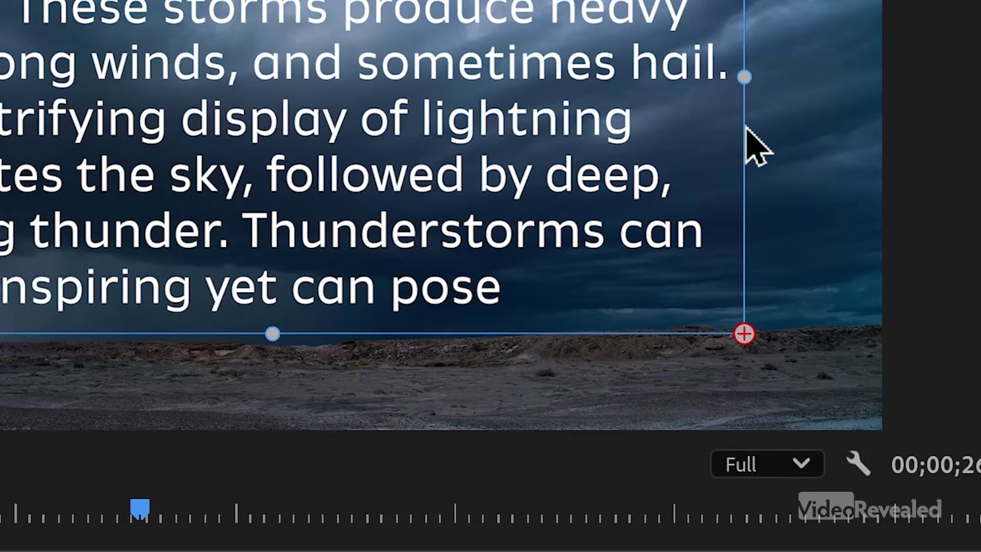
{"action": "left_click_drag", "start_coordinate": [740, 81], "coordinate": [835, 69]}
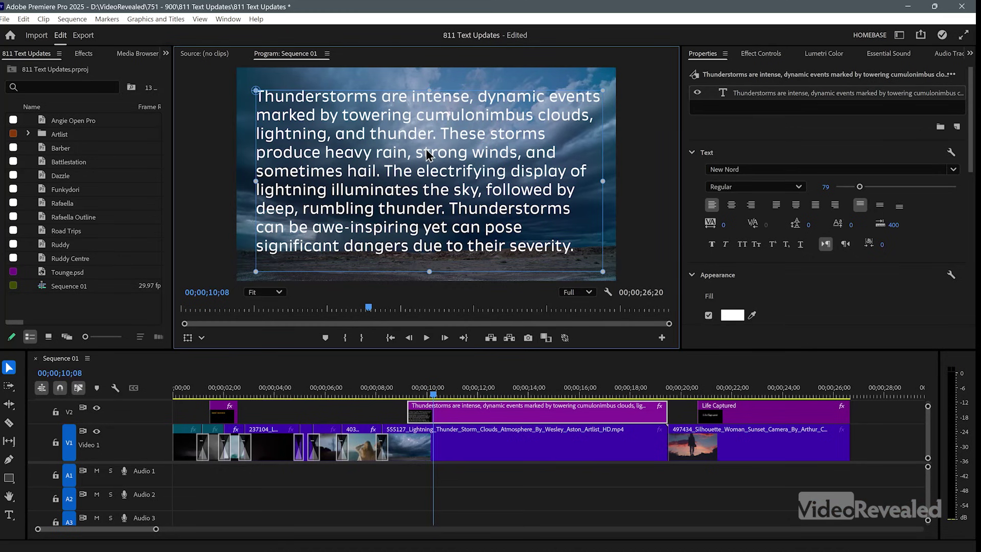
{"action": "left_click_drag", "start_coordinate": [413, 397], "coordinate": [398, 398]}
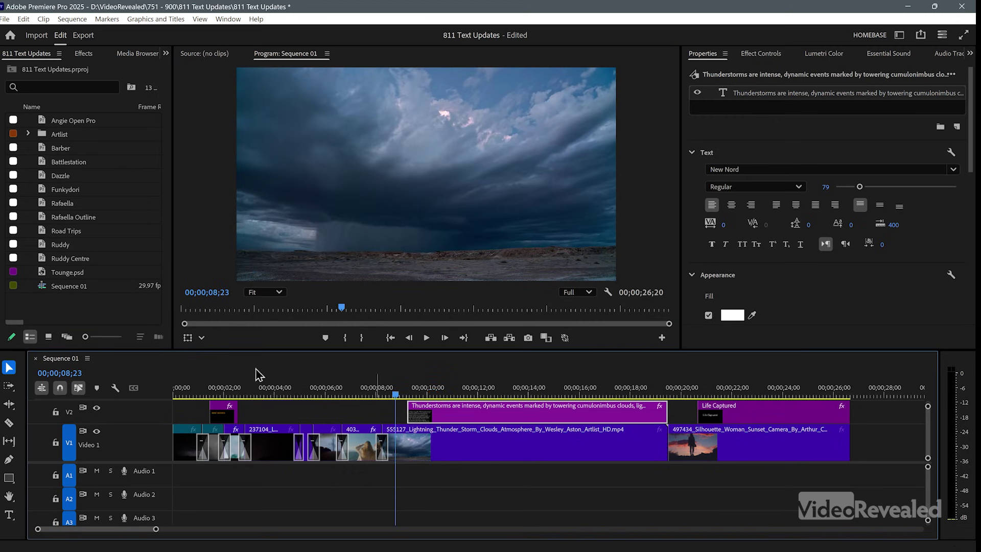
{"action": "left_click", "coordinate": [11, 516]}
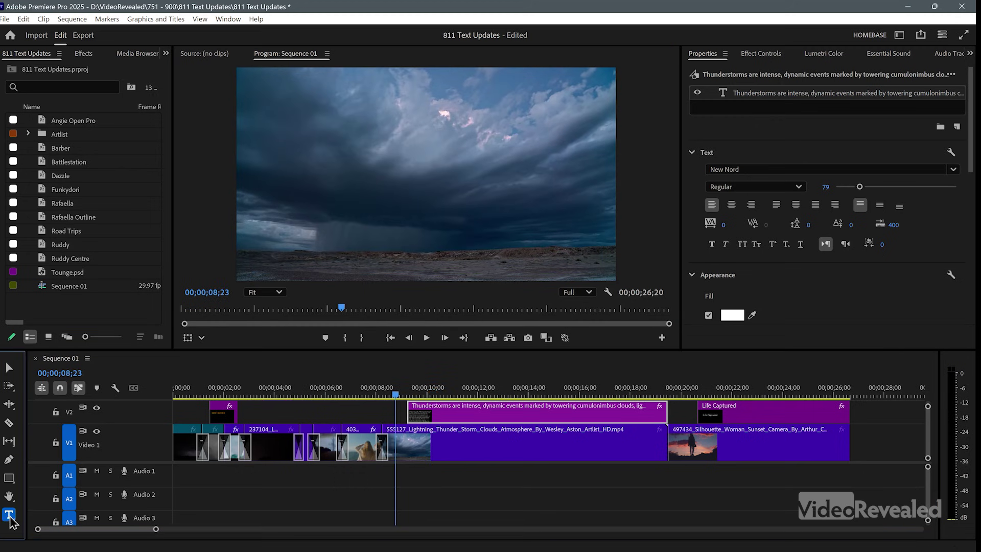
{"action": "left_click", "coordinate": [308, 128]}
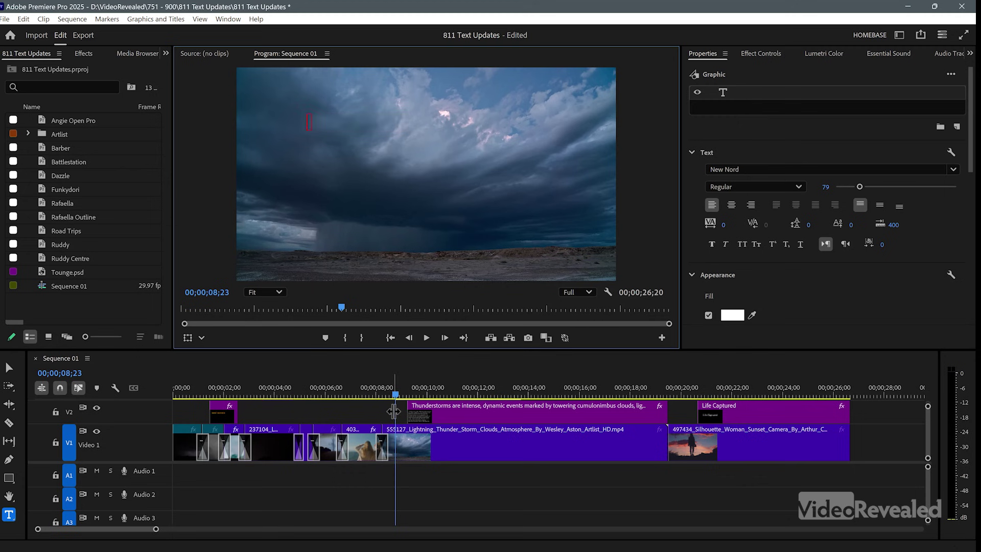
{"action": "left_click", "coordinate": [299, 148]}
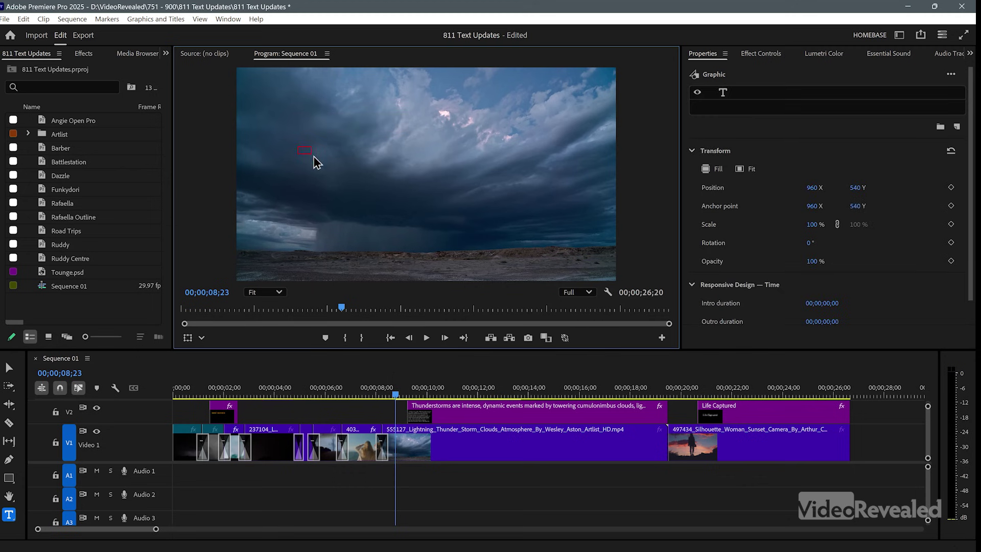
{"action": "left_click_drag", "start_coordinate": [537, 254], "coordinate": [537, 253]}
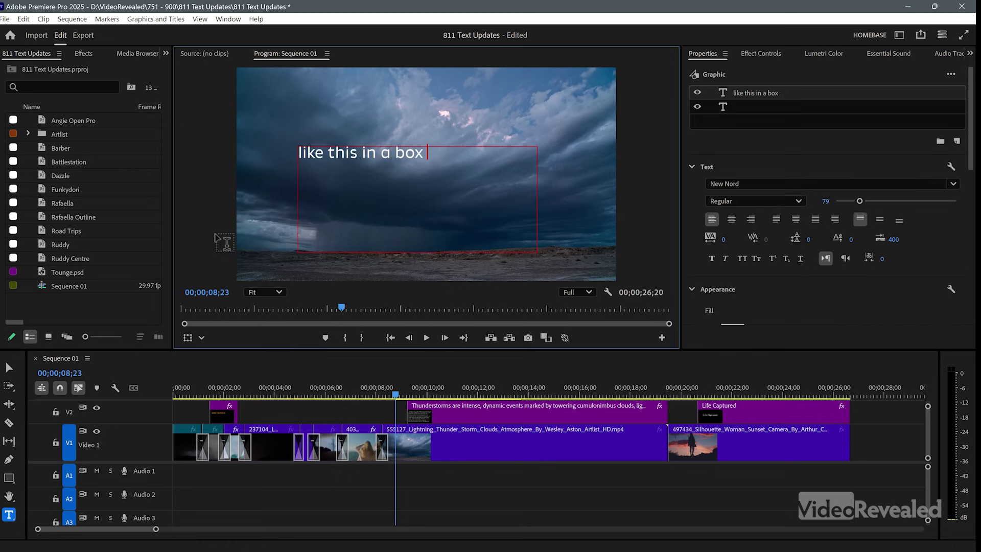
{"action": "key", "text": "ctrl+a"}
{"action": "key", "text": "ctrl+v"}
{"action": "key", "text": "ctrl+v"}
{"action": "key", "text": "ctrl+v"}
{"action": "key", "text": "ctrl+v"}
{"action": "key", "text": "ctrl+v"}
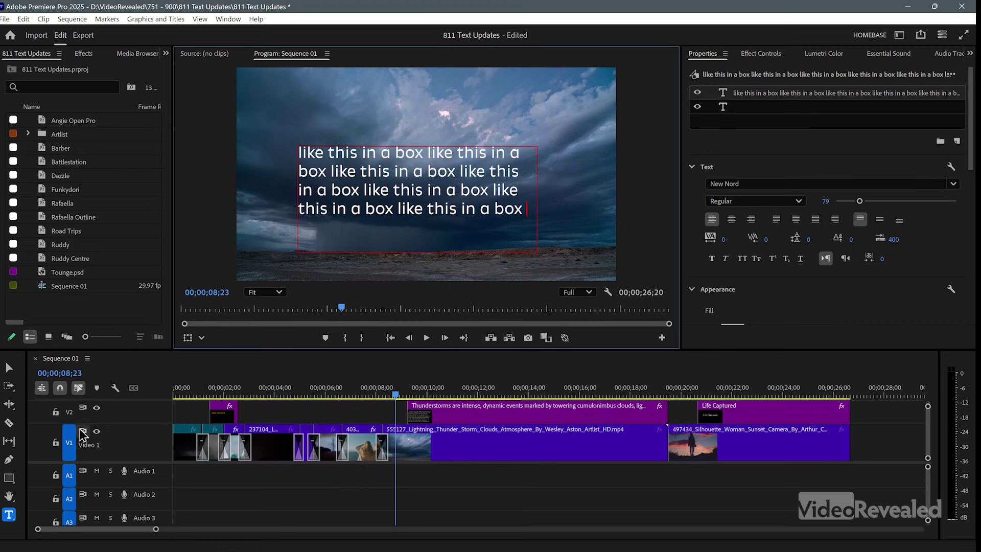
{"action": "left_click", "coordinate": [9, 367]}
{"action": "left_click", "coordinate": [421, 207]}
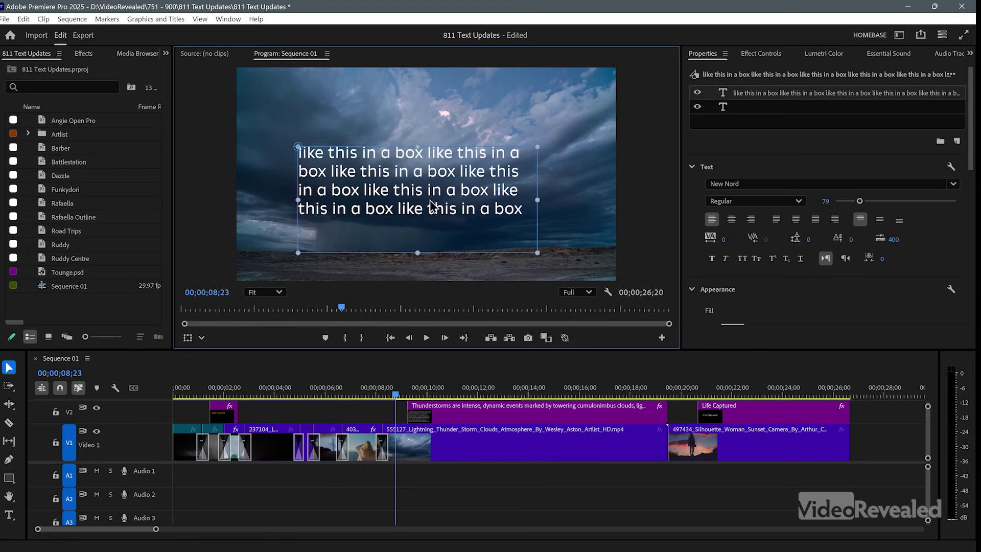
{"action": "mouse_move", "coordinate": [535, 200]}
{"action": "left_mouse_down"}
{"action": "mouse_move", "coordinate": [391, 202]}
{"action": "mouse_move", "coordinate": [537, 197]}
{"action": "left_mouse_up"}
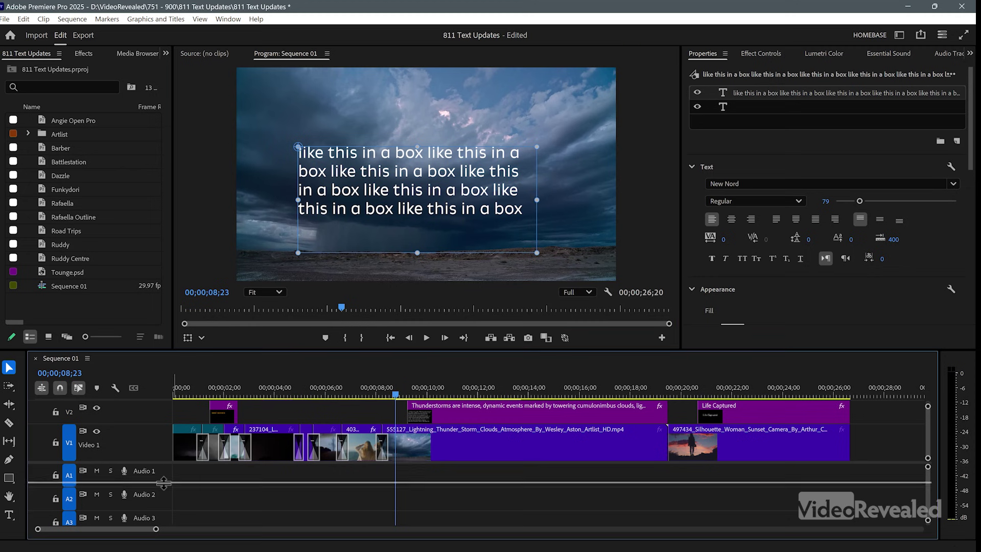
{"action": "scroll", "coordinate": [401, 433], "scroll_direction": "up", "scroll_amount": 2}
{"action": "key", "text": "Delete"}
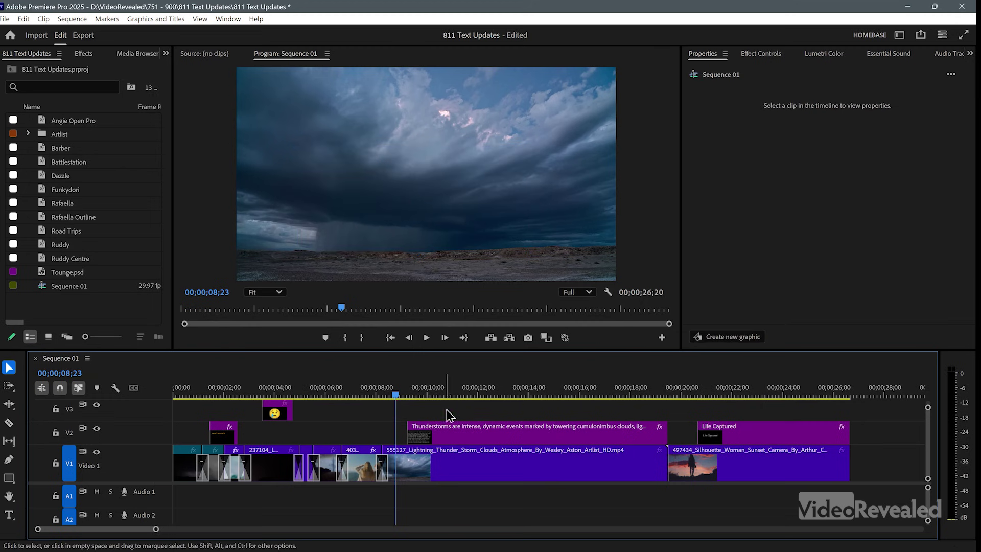
{"action": "left_click_drag", "start_coordinate": [429, 397], "coordinate": [511, 398]}
Select the thunderstorm title's text layer and show its Text Properties: Paragraph Text with Ligatures on.
{"action": "left_click", "coordinate": [465, 190]}
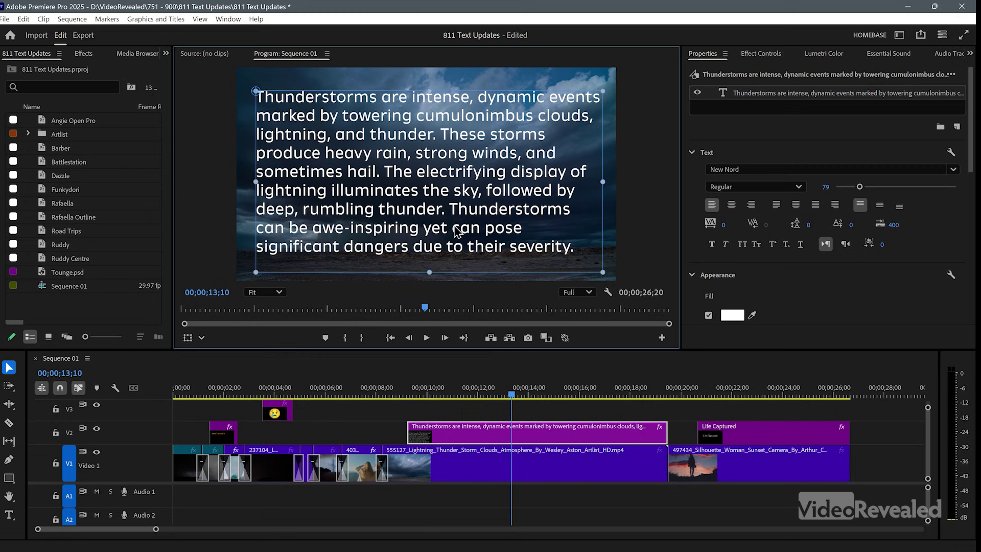
{"action": "left_click", "coordinate": [729, 113]}
{"action": "left_click", "coordinate": [726, 96]}
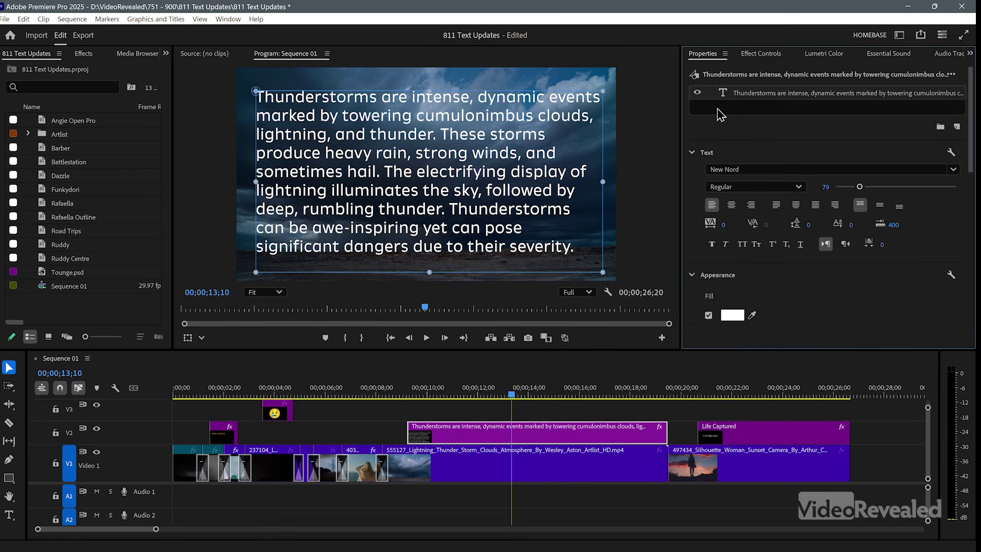
{"action": "left_click", "coordinate": [721, 114]}
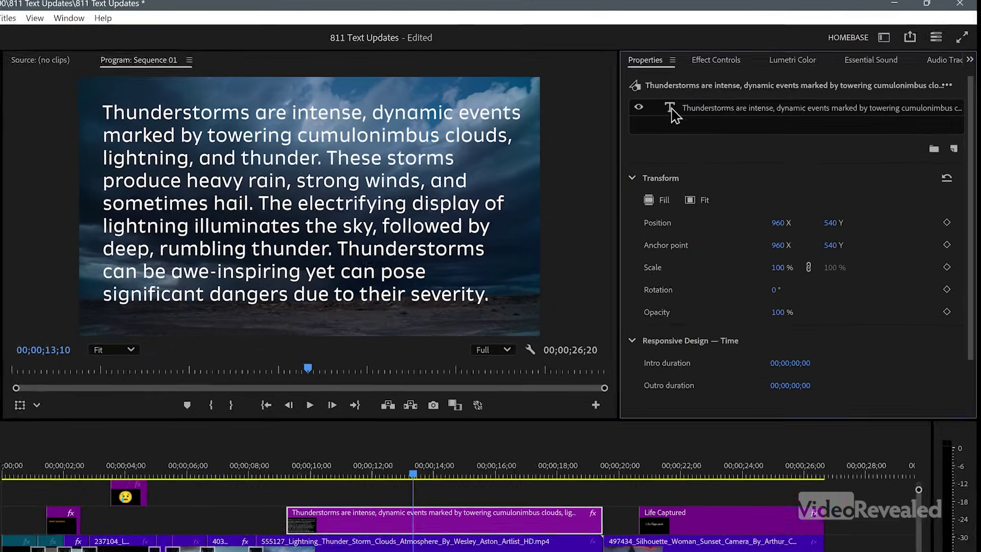
{"action": "left_click", "coordinate": [723, 94]}
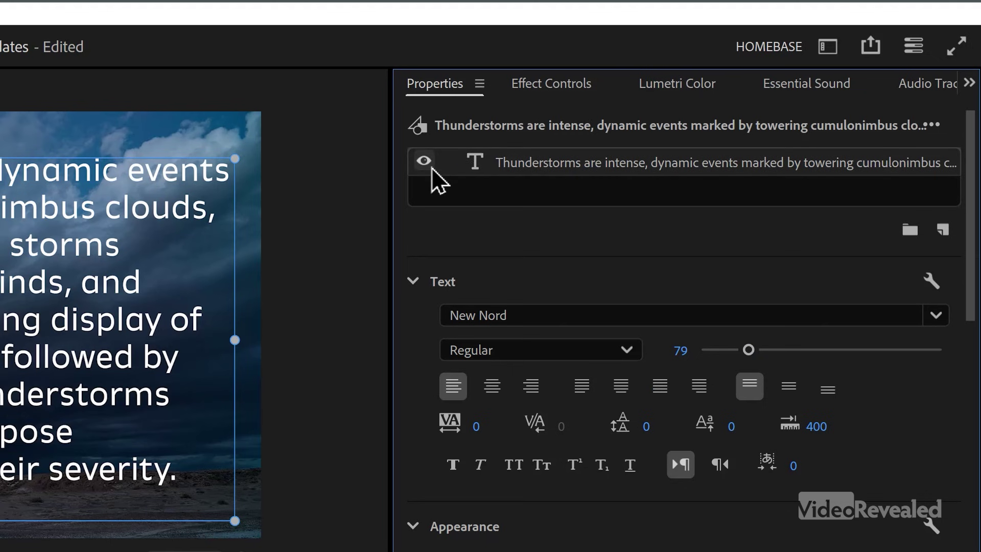
{"action": "left_click", "coordinate": [933, 282]}
{"action": "left_click", "coordinate": [489, 186]}
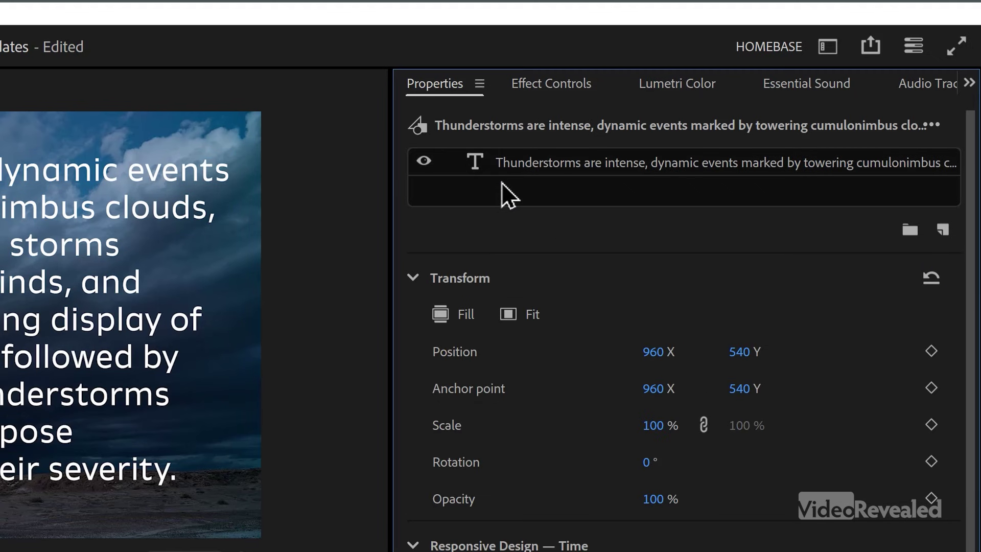
{"action": "scroll", "coordinate": [893, 372], "scroll_direction": "down", "scroll_amount": 2}
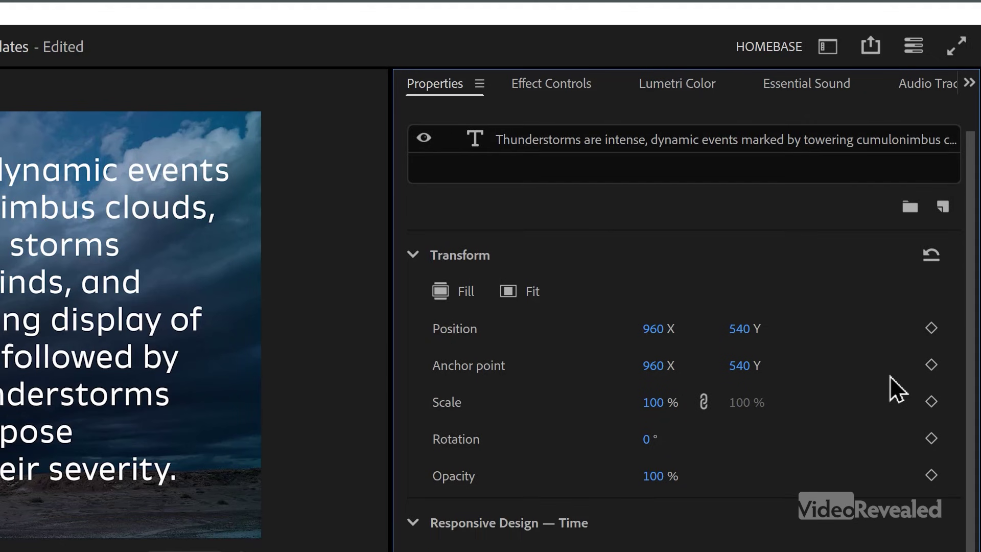
{"action": "scroll", "coordinate": [890, 393], "scroll_direction": "up", "scroll_amount": 2}
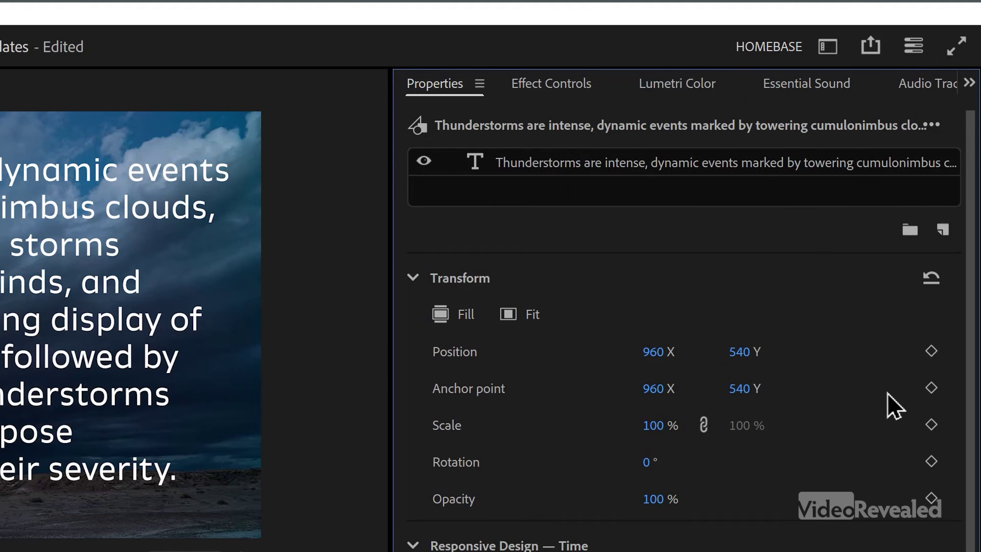
{"action": "left_click", "coordinate": [473, 163]}
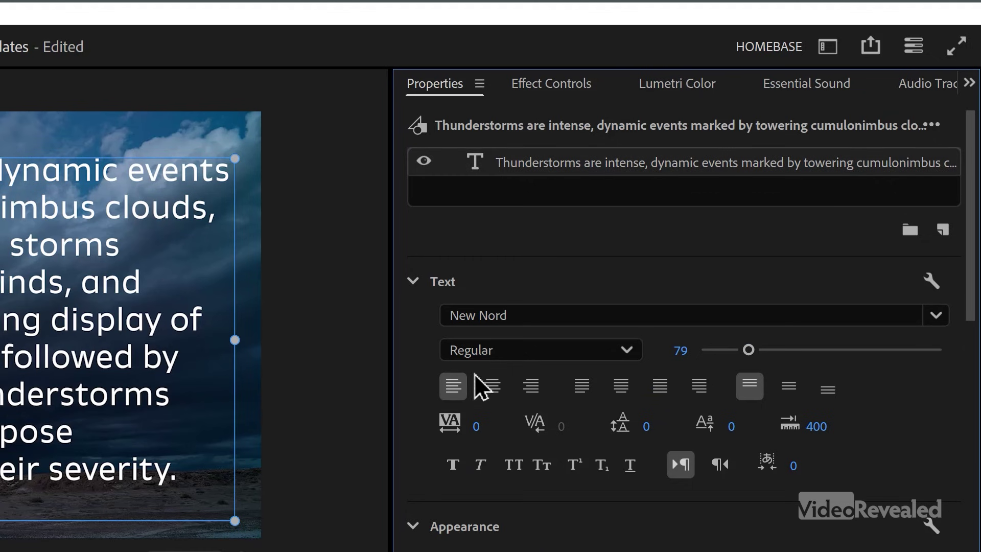
{"action": "left_click", "coordinate": [931, 285]}
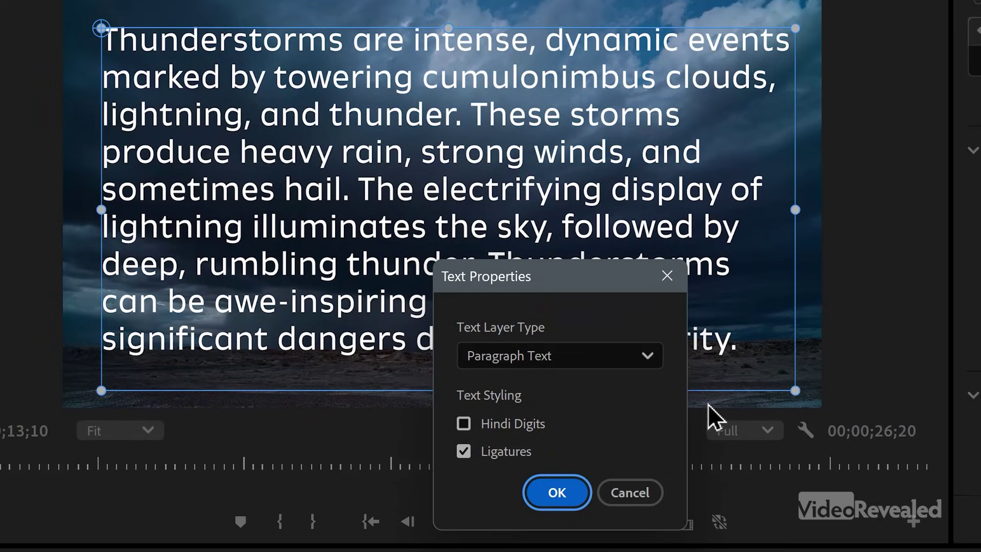
Switch the thunderstorm title's text layer type to Point Text.
{"action": "left_click", "coordinate": [410, 412]}
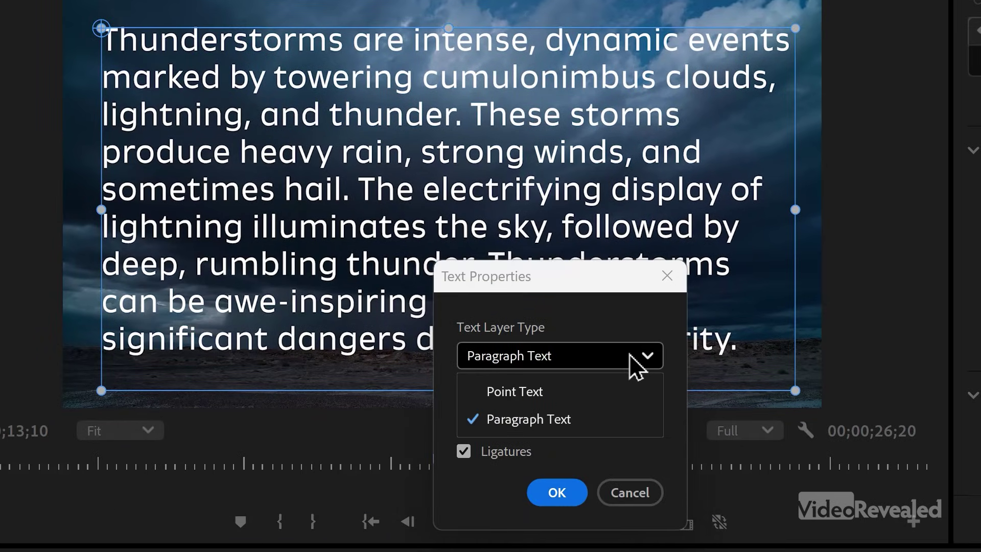
{"action": "left_click", "coordinate": [528, 394]}
{"action": "left_click", "coordinate": [562, 499]}
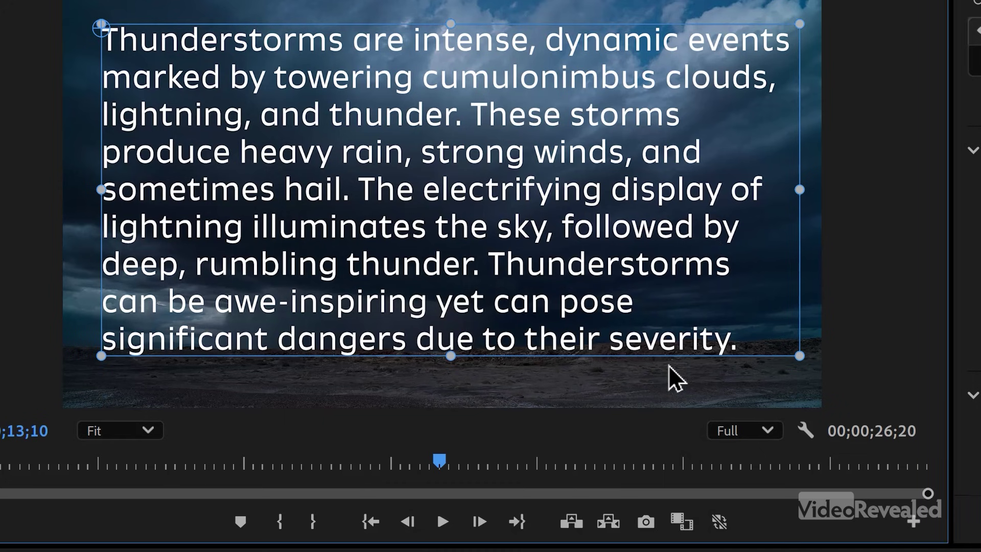
Scale the thunderstorm title text down from its right side.
{"action": "double_click", "coordinate": [646, 245]}
{"action": "left_click", "coordinate": [777, 40]}
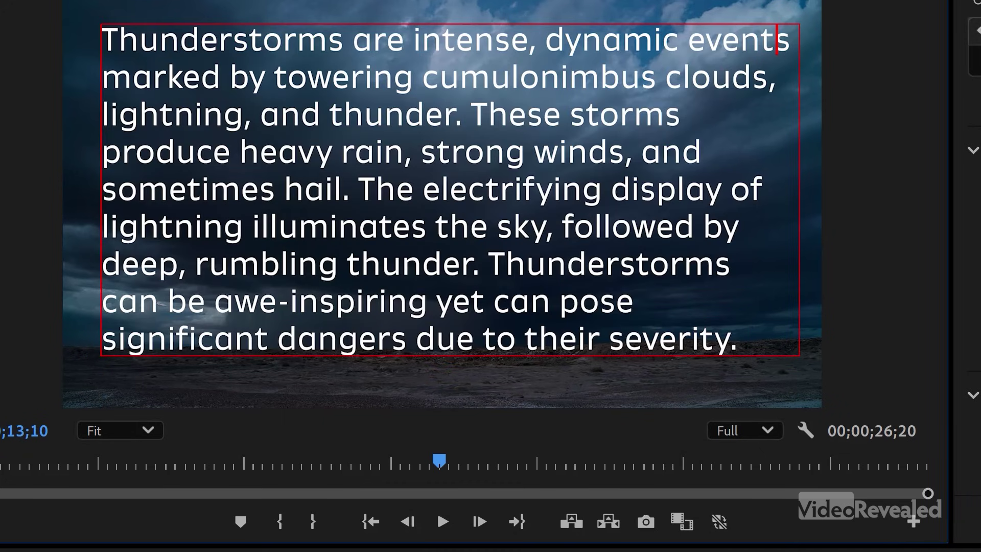
{"action": "key", "text": "Escape"}
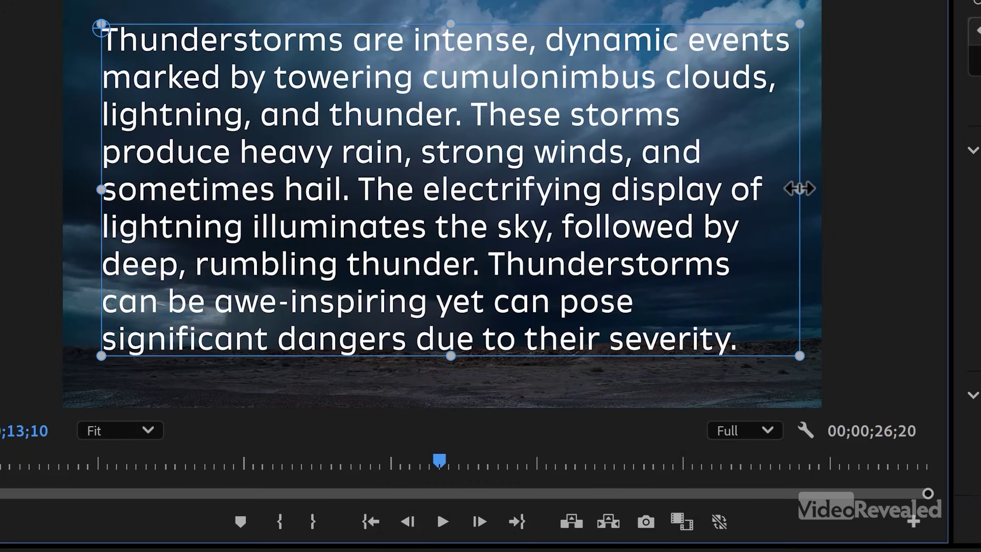
{"action": "left_click_drag", "start_coordinate": [800, 189], "coordinate": [629, 230]}
Scale the thunderstorm paragraph back up so it reaches further right across the storm footage.
{"action": "double_click", "coordinate": [608, 44]}
{"action": "triple_click", "coordinate": [610, 43]}
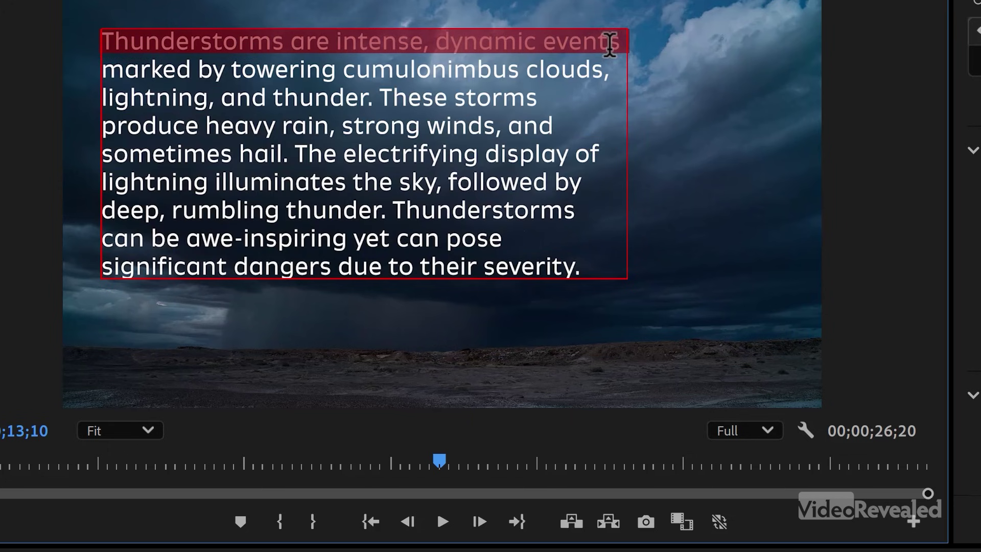
{"action": "left_click", "coordinate": [612, 43]}
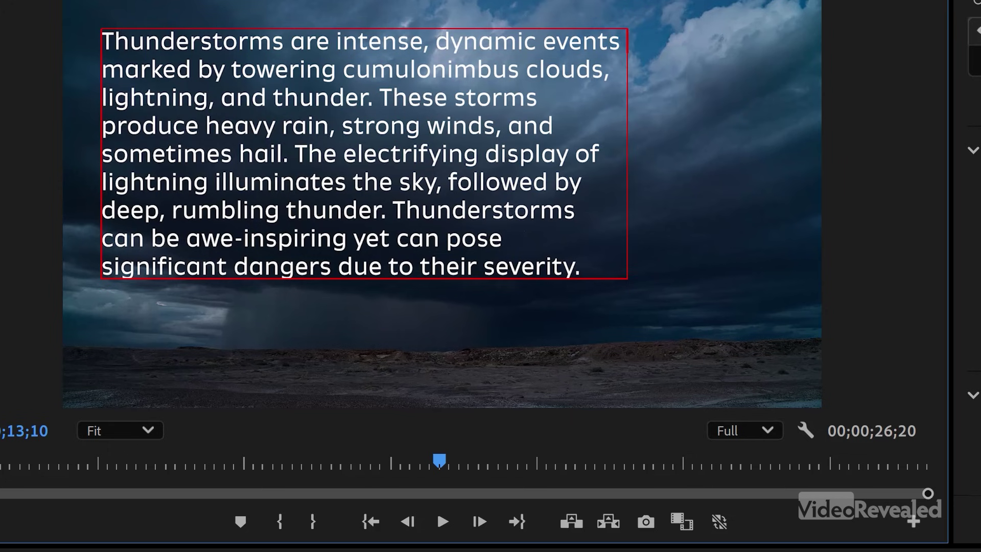
{"action": "key", "text": "Escape"}
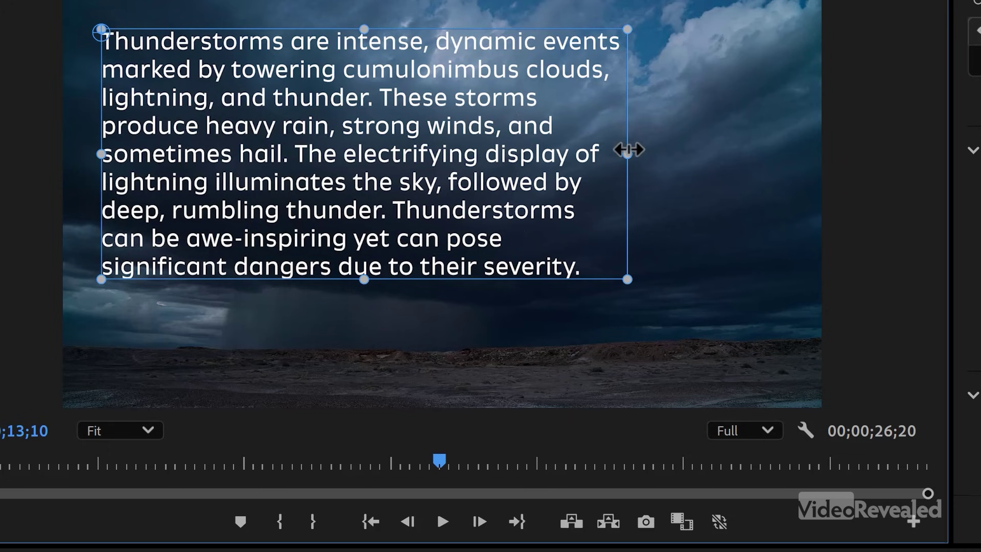
{"action": "left_click_drag", "start_coordinate": [628, 150], "coordinate": [666, 163]}
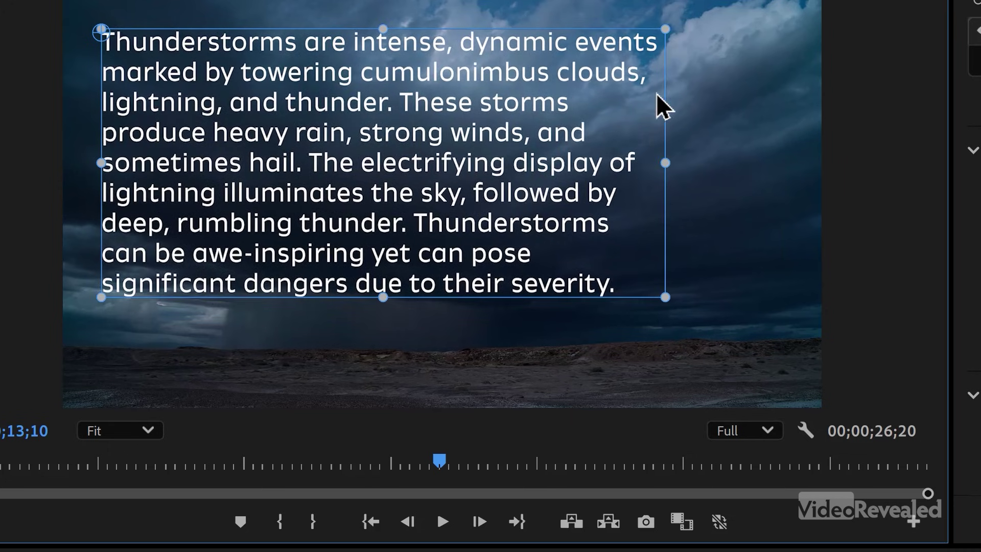
{"action": "double_click", "coordinate": [636, 48]}
Add and remove a line break after 'events', then scale the paragraph up slightly.
{"action": "triple_click", "coordinate": [654, 40]}
{"action": "left_click", "coordinate": [654, 71]}
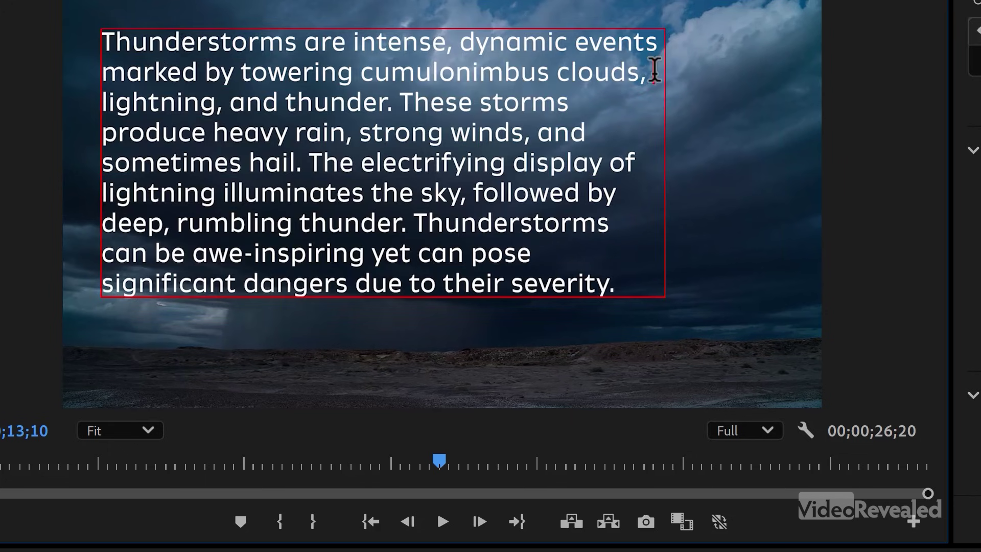
{"action": "left_click", "coordinate": [657, 43]}
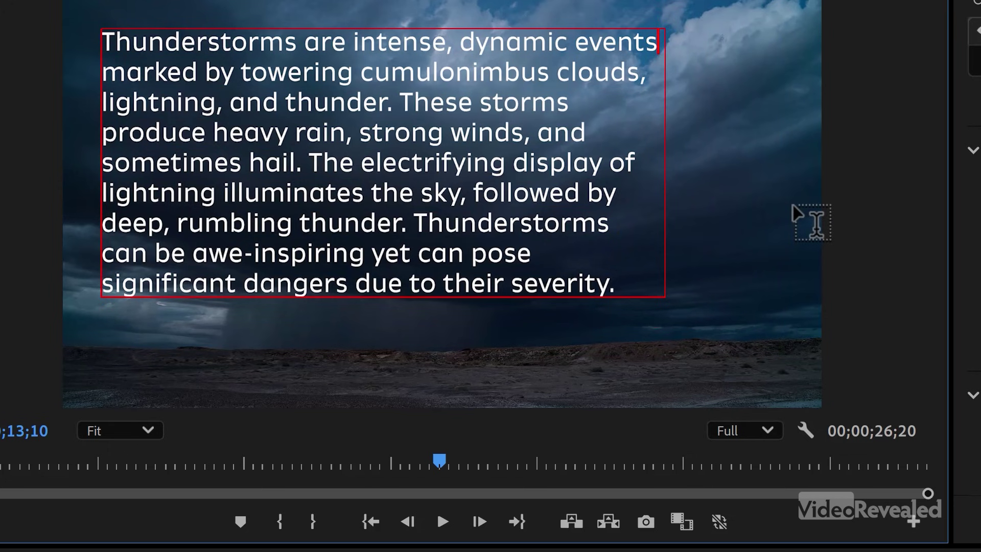
{"action": "key", "text": "Return"}
{"action": "key", "text": "Return"}
{"action": "key", "text": "BackSpace"}
{"action": "key", "text": "BackSpace"}
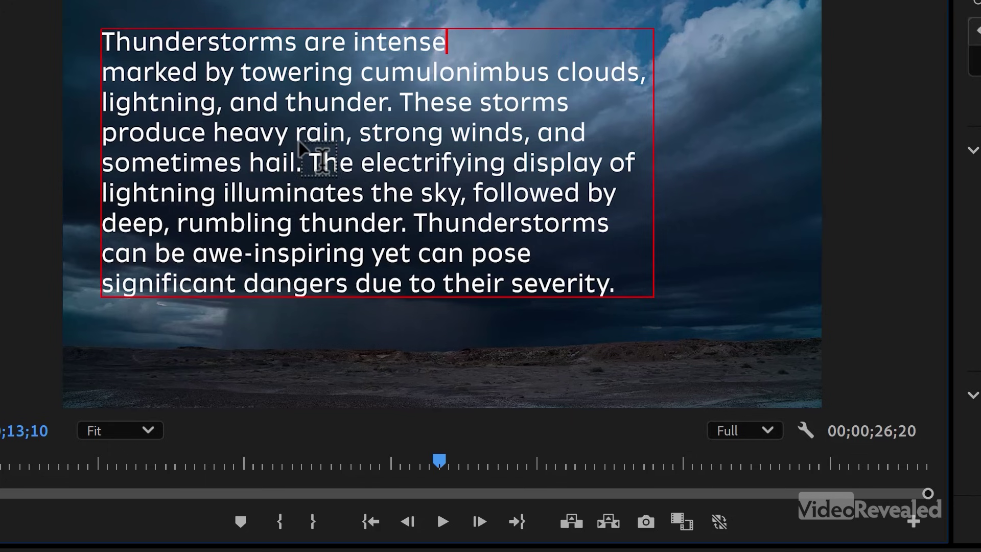
{"action": "key", "text": "Escape"}
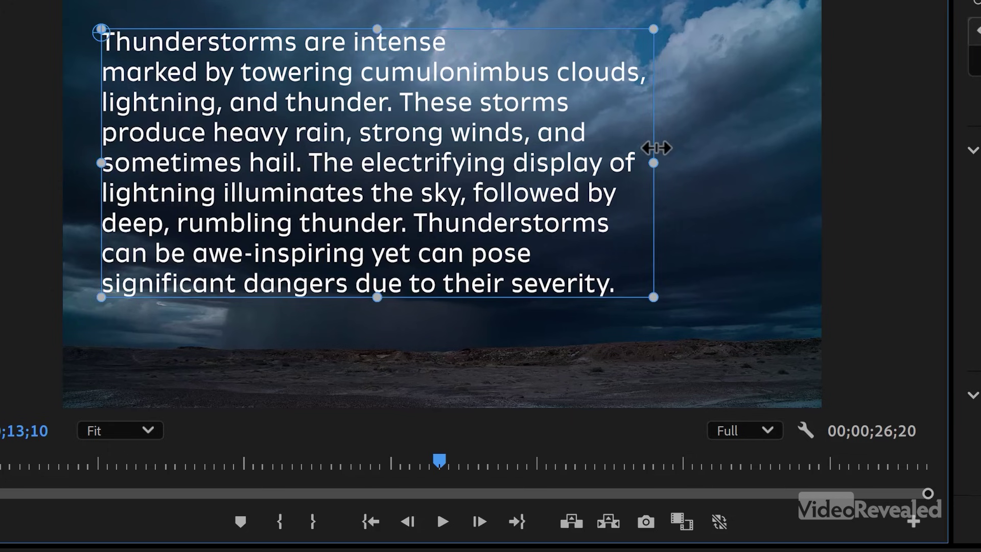
{"action": "mouse_move", "coordinate": [666, 169]}
{"action": "left_mouse_down"}
{"action": "mouse_move", "coordinate": [755, 184]}
{"action": "mouse_move", "coordinate": [604, 184]}
{"action": "mouse_move", "coordinate": [681, 173]}
{"action": "left_mouse_up"}
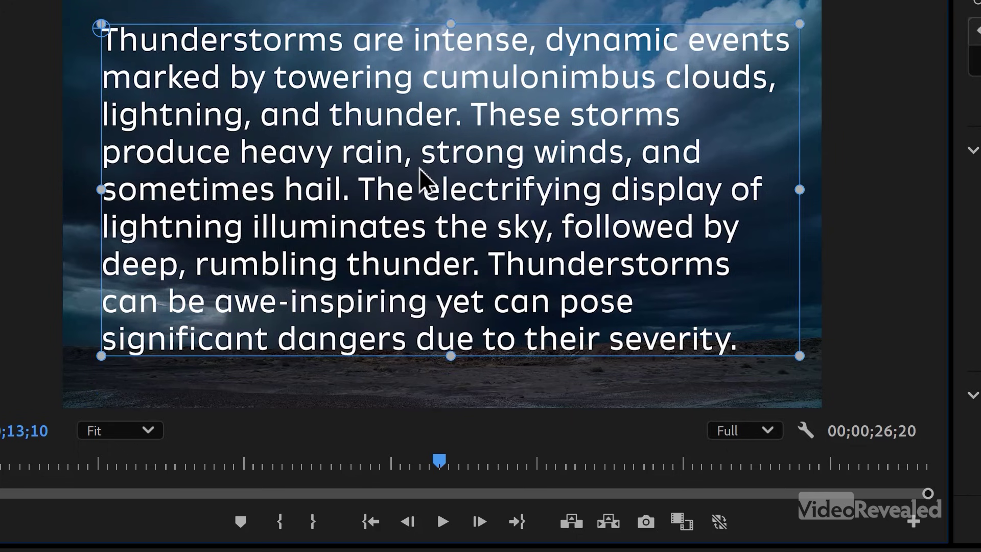
Paste the thunderstorm paragraph into a new text box and nudge it slightly up-left.
{"action": "double_click", "coordinate": [419, 182]}
{"action": "key", "text": "ctrl+c"}
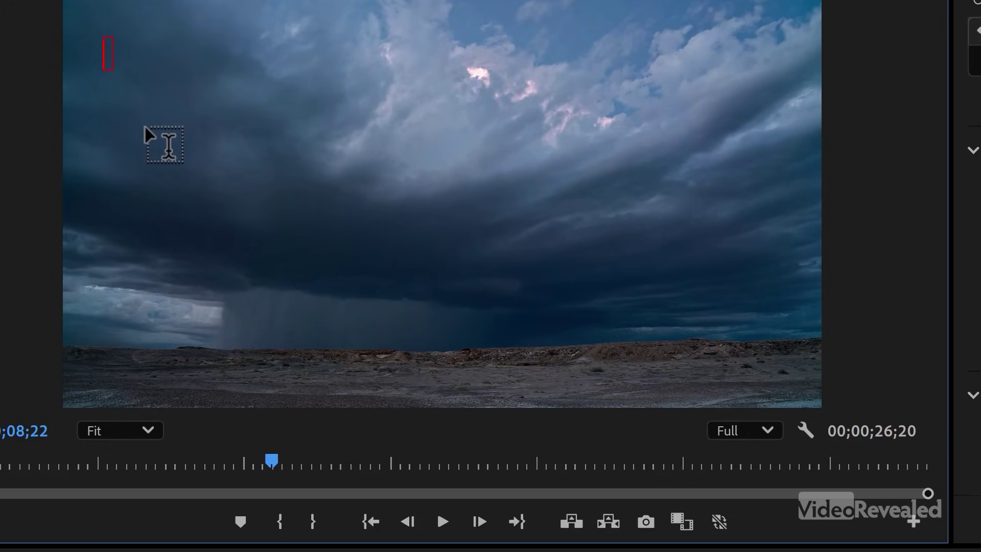
{"action": "key", "text": "ctrl+v"}
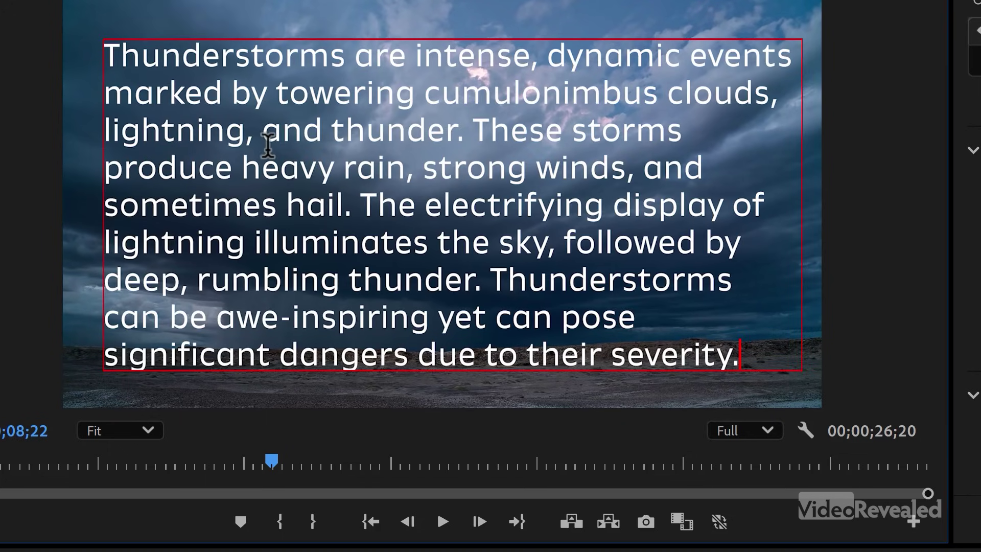
{"action": "key", "text": "Escape"}
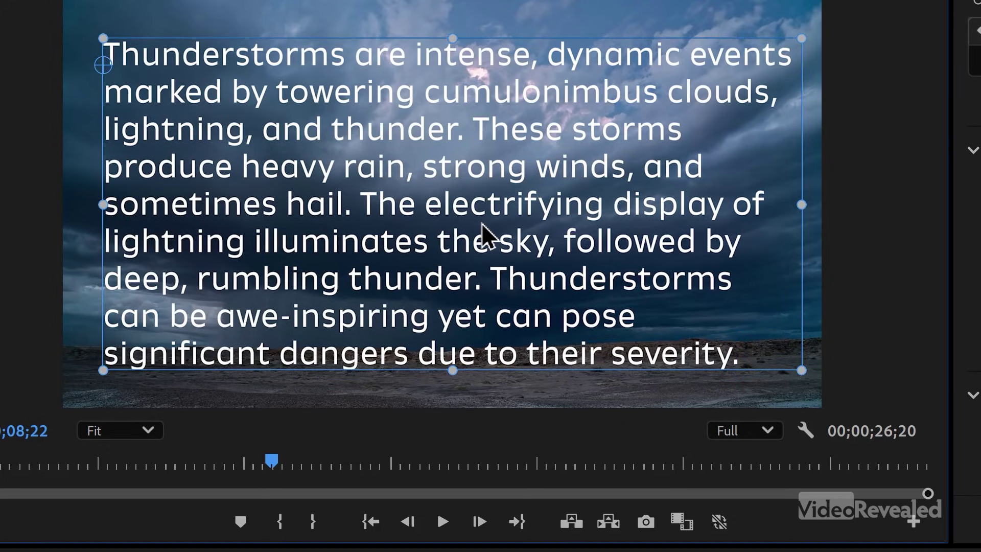
{"action": "left_click_drag", "start_coordinate": [598, 219], "coordinate": [588, 204]}
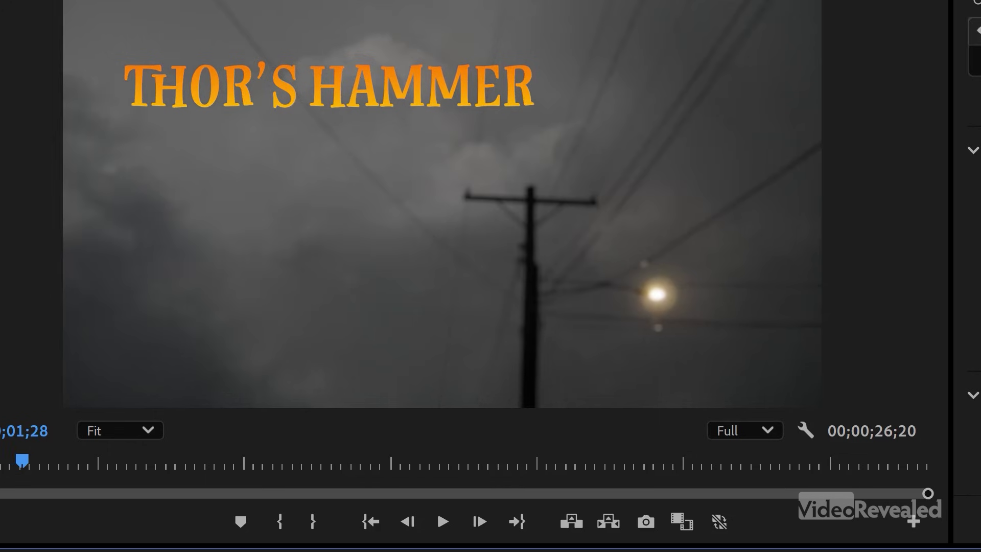
Uncheck Ligatures in the THOR'S HAMMER title's Text Properties so T and H render separately.
{"action": "left_click", "coordinate": [329, 85]}
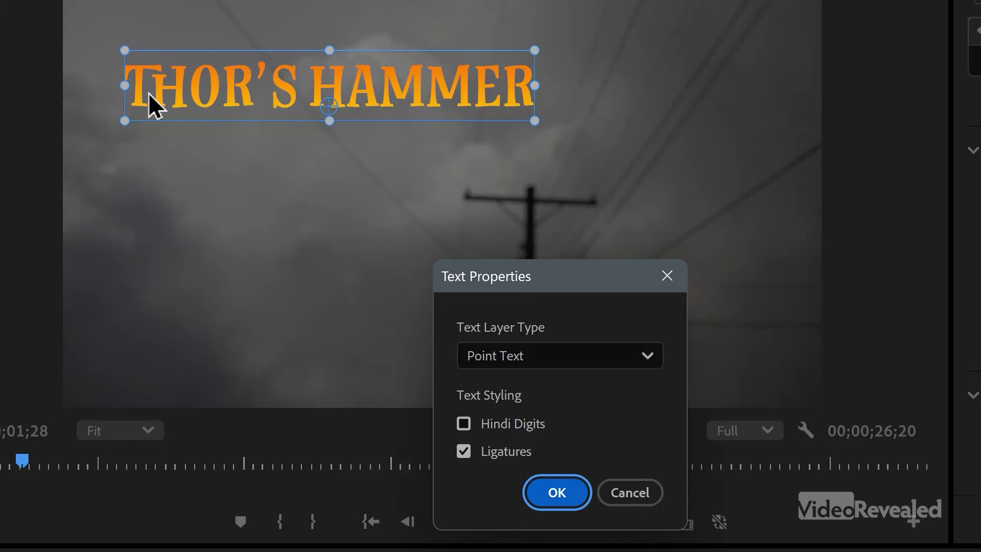
{"action": "left_click", "coordinate": [489, 456]}
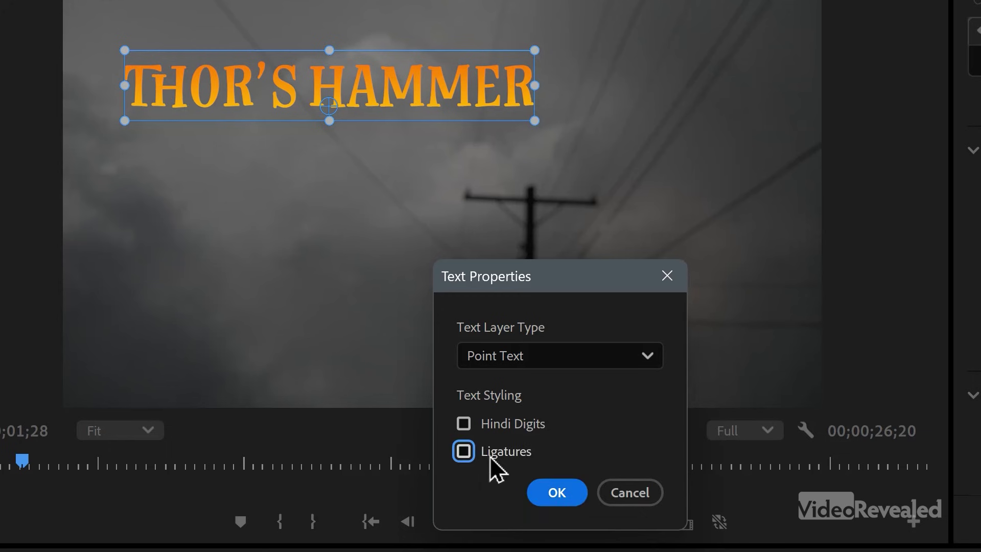
{"action": "left_click", "coordinate": [538, 497]}
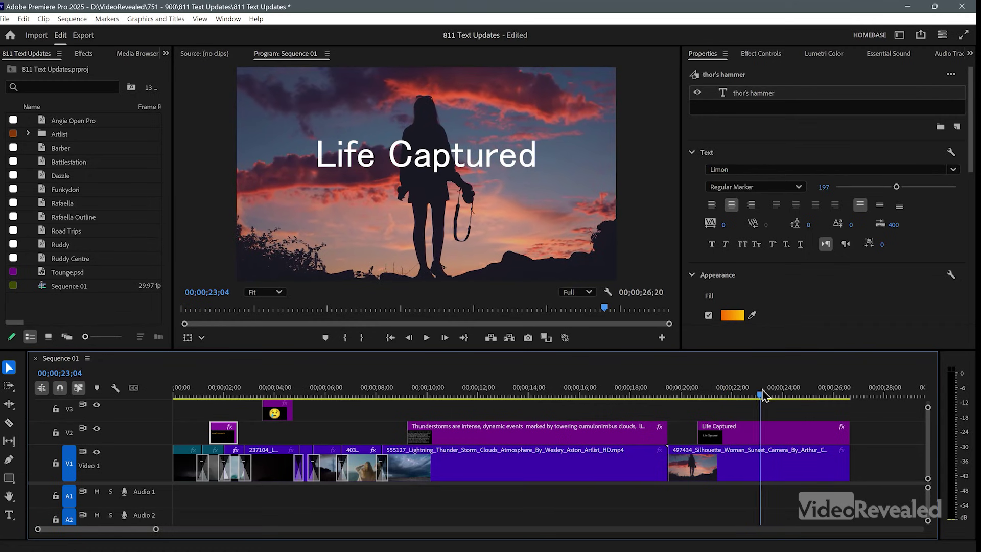
Set the Life Captured title's font to Utopian One Color.
{"action": "left_click", "coordinate": [731, 440]}
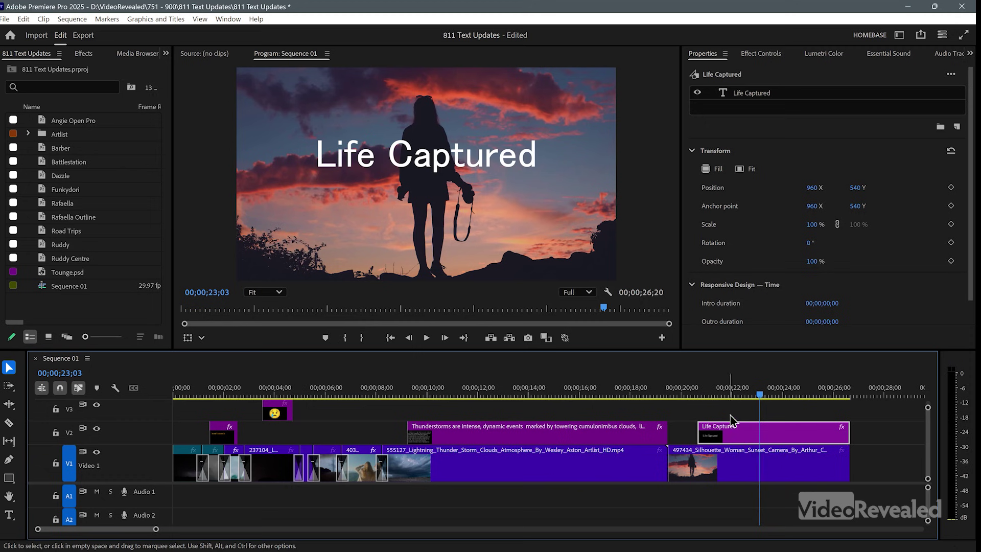
{"action": "left_click", "coordinate": [728, 97]}
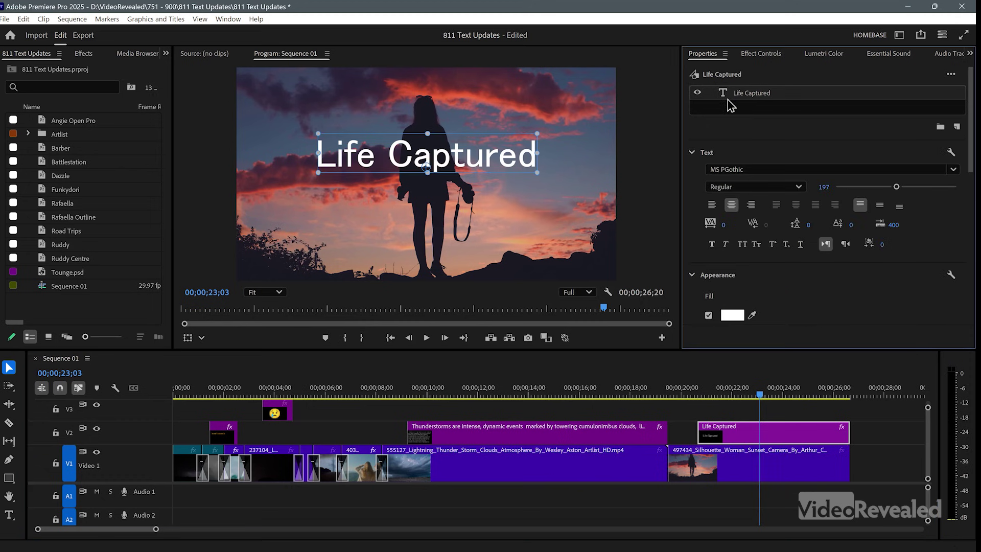
{"action": "left_click", "coordinate": [751, 169]}
{"action": "left_click", "coordinate": [752, 169]}
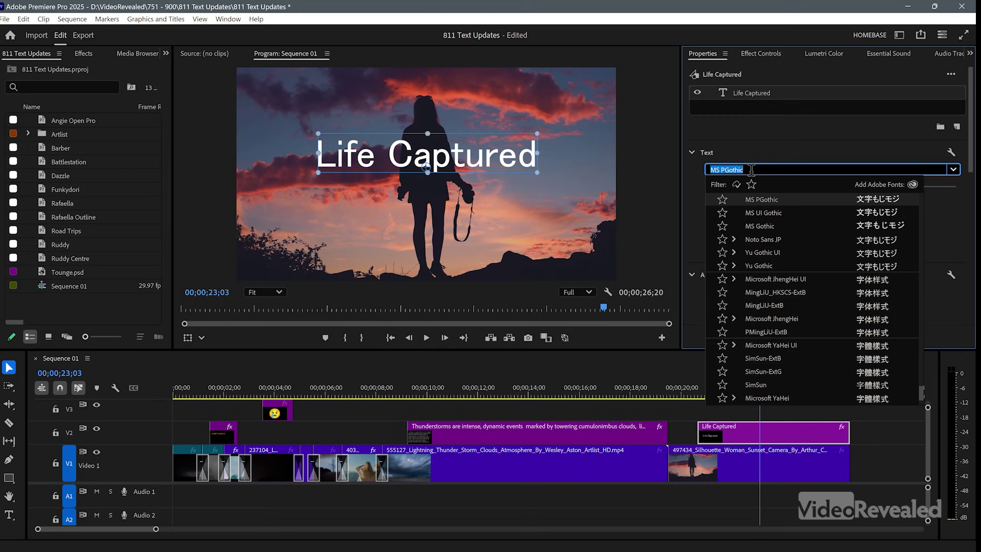
{"action": "type", "text": "utop"}
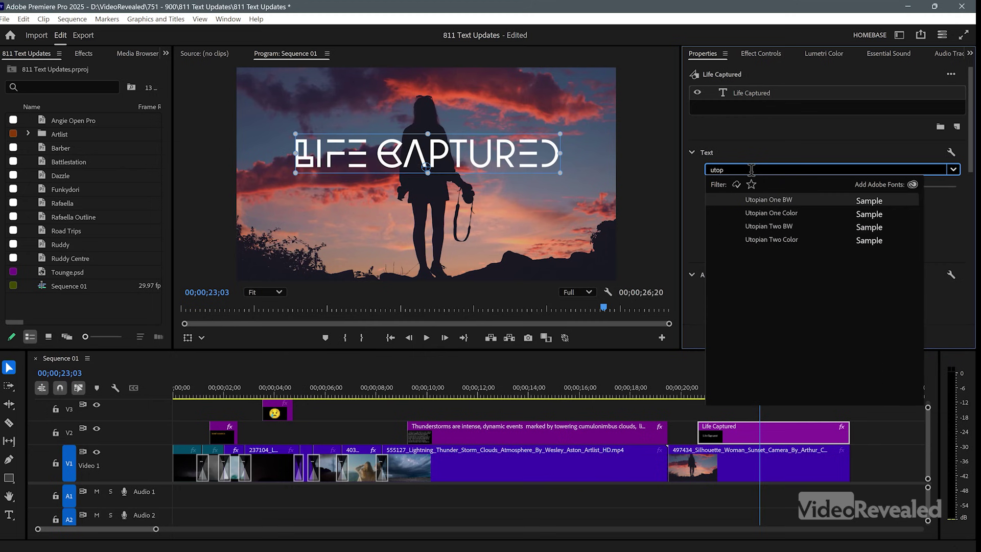
{"action": "left_click", "coordinate": [784, 215]}
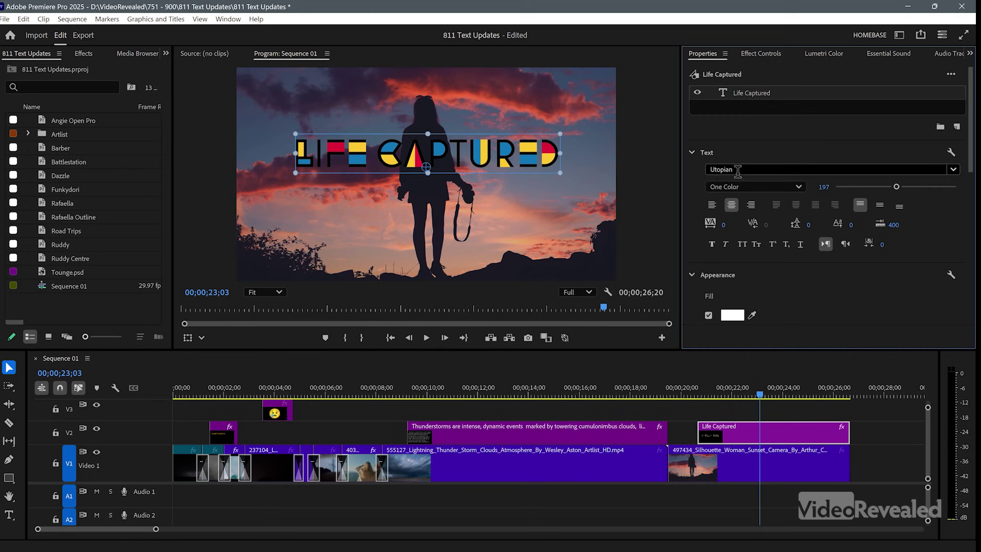
Try the Utopian Two Color style, then switch the title to the Gilbert Color font.
{"action": "left_click", "coordinate": [744, 192]}
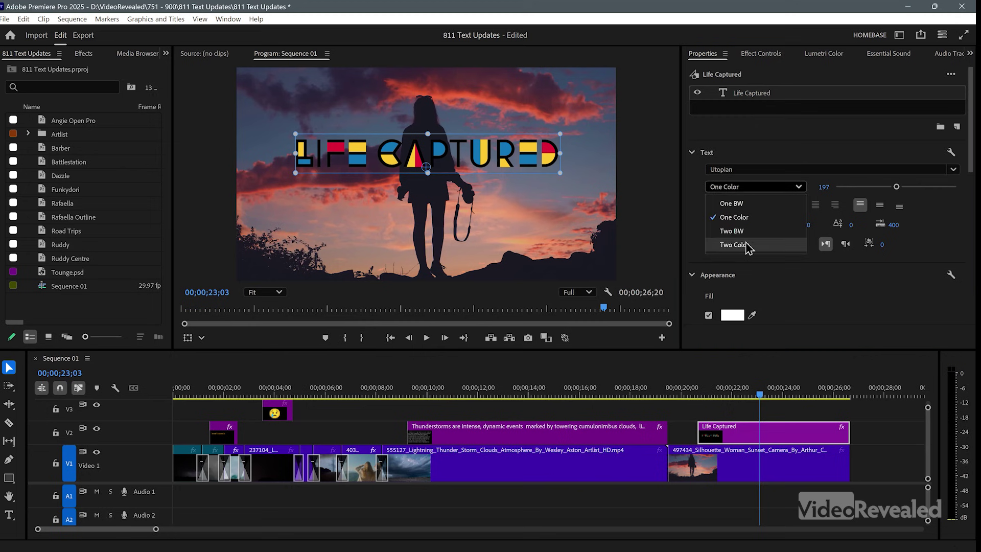
{"action": "left_click", "coordinate": [745, 244]}
{"action": "left_click", "coordinate": [744, 169]}
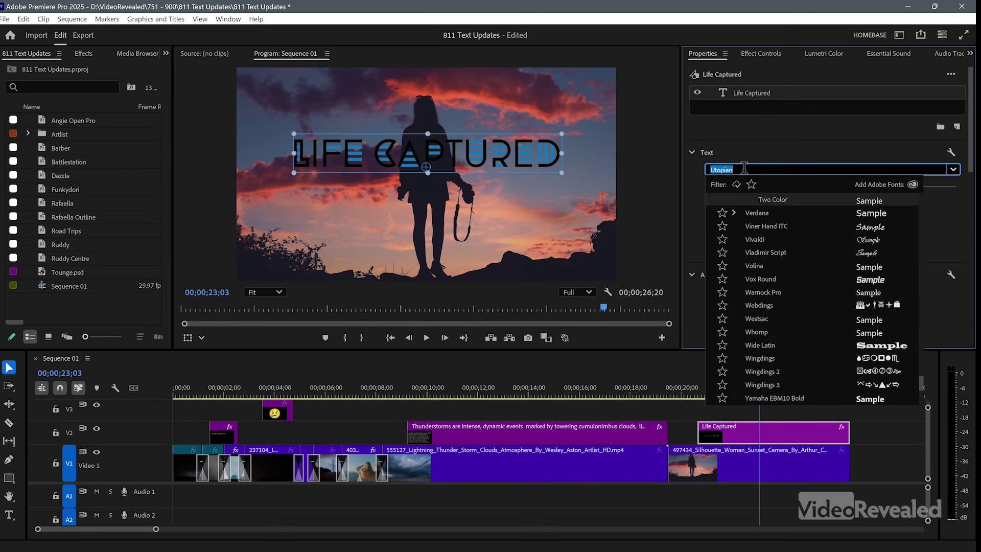
{"action": "type", "text": "gilbe"}
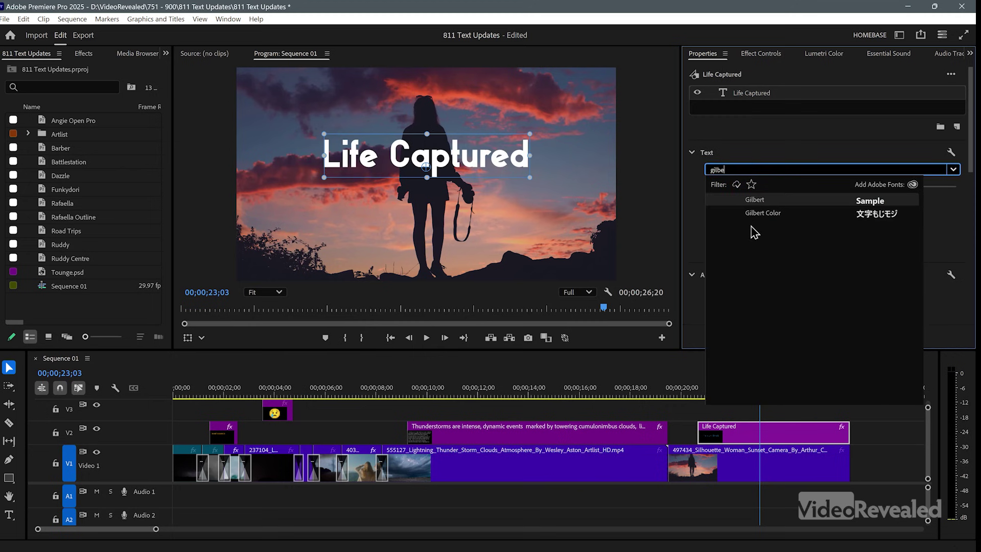
{"action": "left_click", "coordinate": [763, 214]}
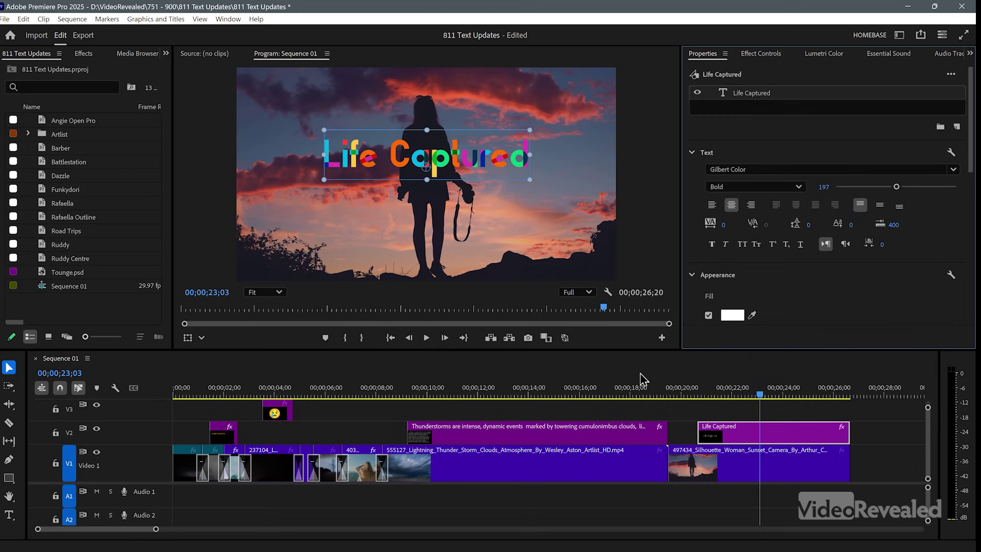
{"action": "left_click_drag", "start_coordinate": [774, 393], "coordinate": [694, 394]}
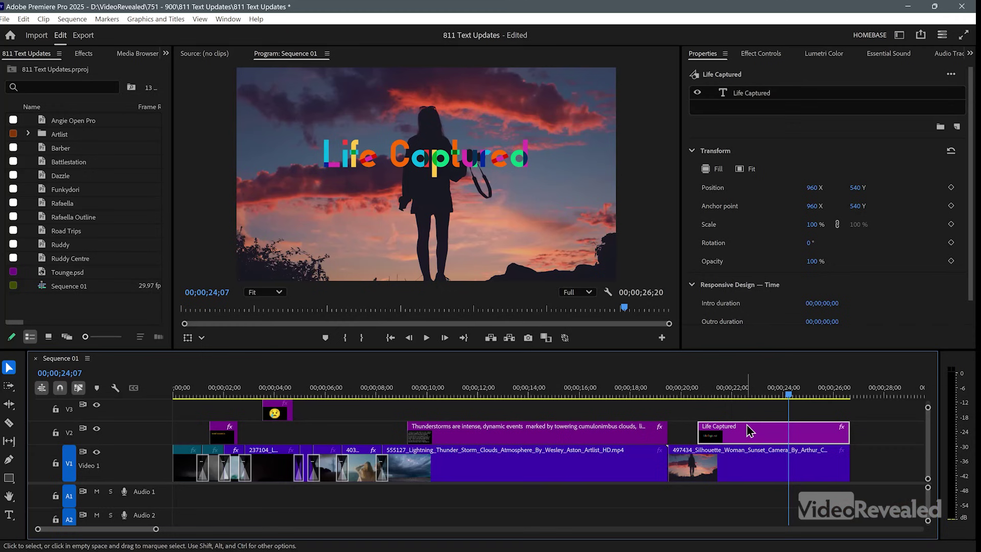
Select the Life Captured text layer, collapse its property groups, and check the Linked style list.
{"action": "left_click", "coordinate": [734, 97]}
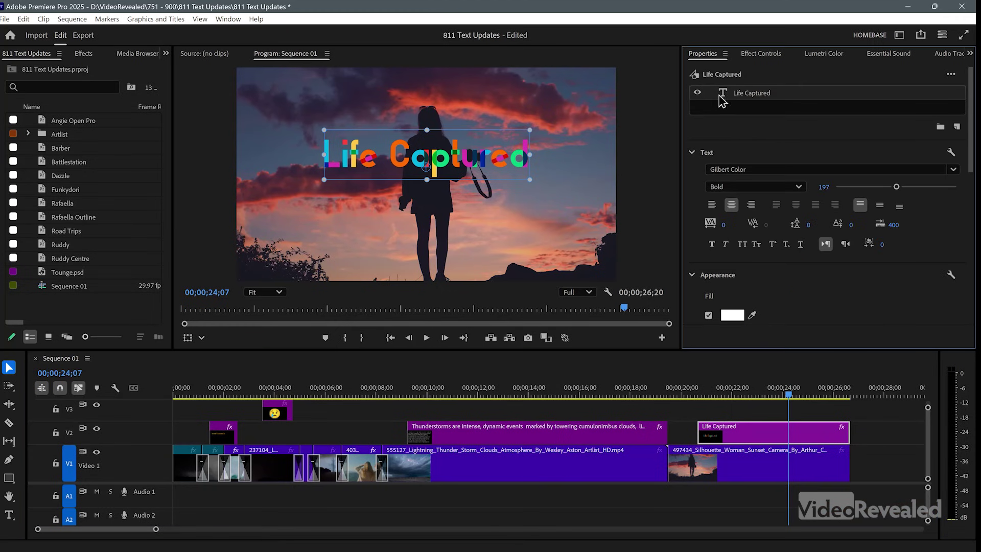
{"action": "left_click", "coordinate": [693, 153]}
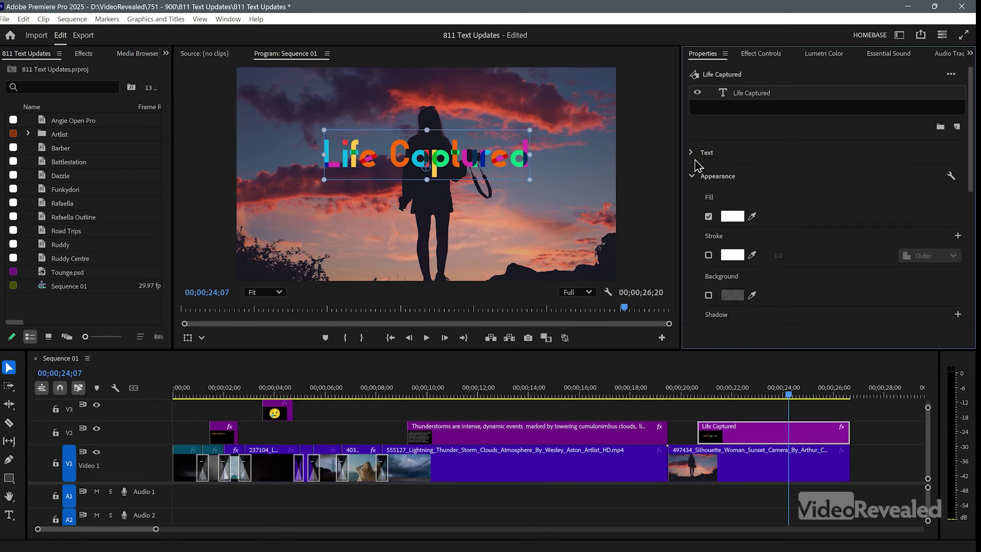
{"action": "left_click", "coordinate": [692, 177]}
{"action": "left_click", "coordinate": [692, 201]}
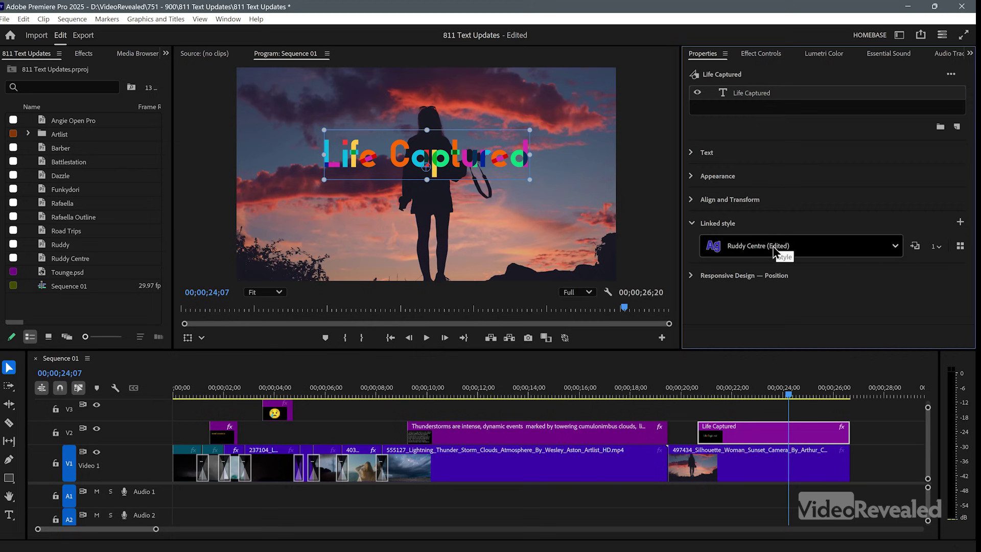
{"action": "left_click", "coordinate": [867, 252]}
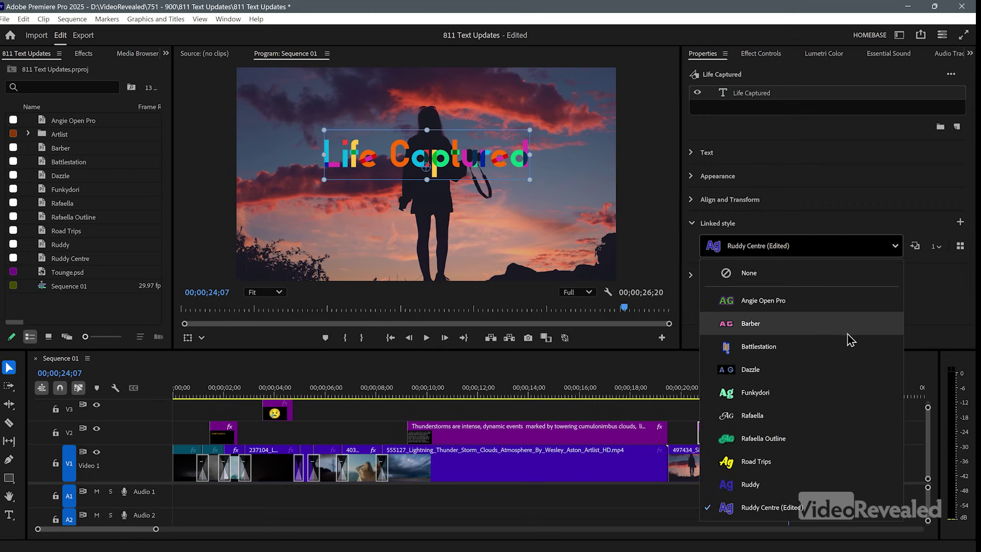
{"action": "left_click", "coordinate": [800, 227]}
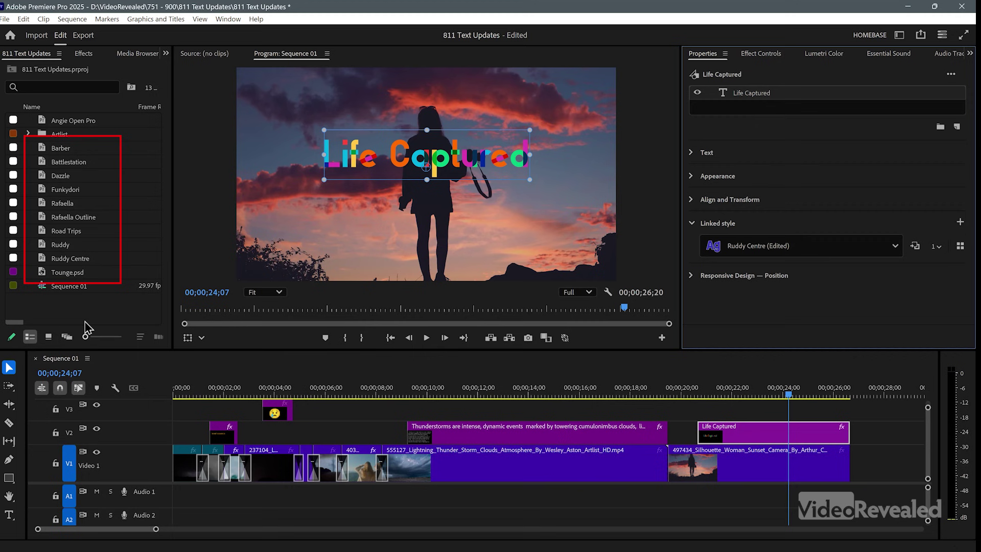
Switch the Project panel to Icon View and open the My Styles browser.
{"action": "left_click", "coordinate": [48, 336]}
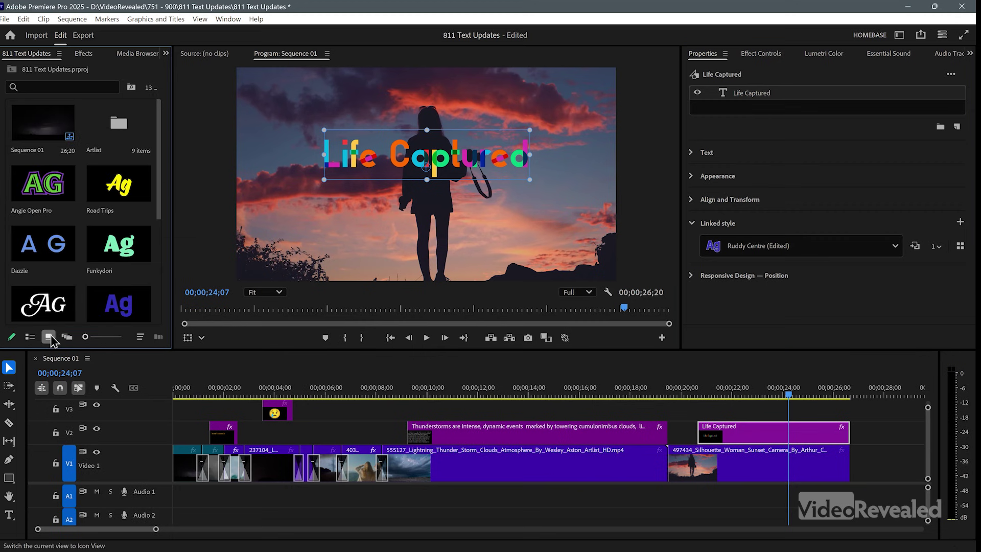
{"action": "scroll", "coordinate": [87, 258], "scroll_direction": "down", "scroll_amount": 3}
{"action": "scroll", "coordinate": [97, 245], "scroll_direction": "down", "scroll_amount": 1}
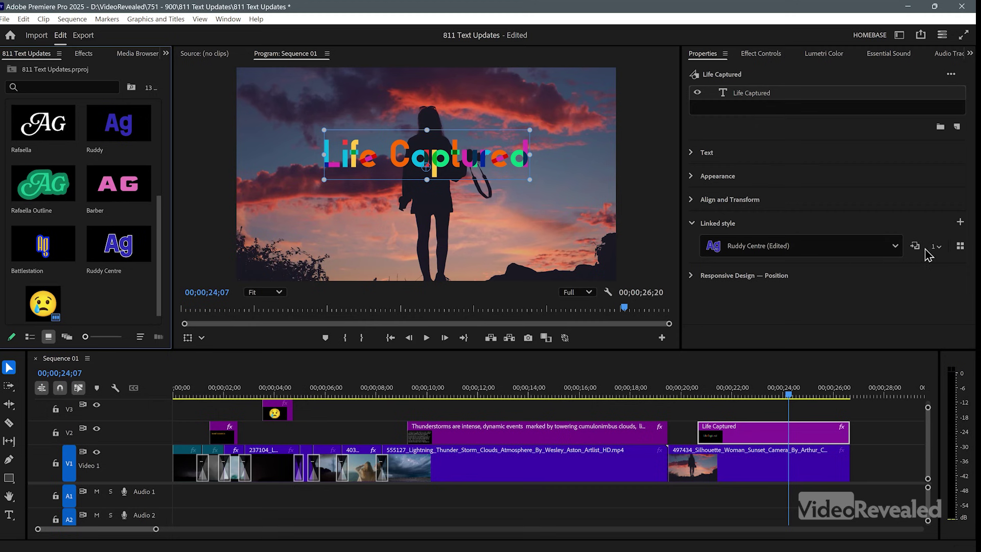
{"action": "left_click", "coordinate": [960, 247]}
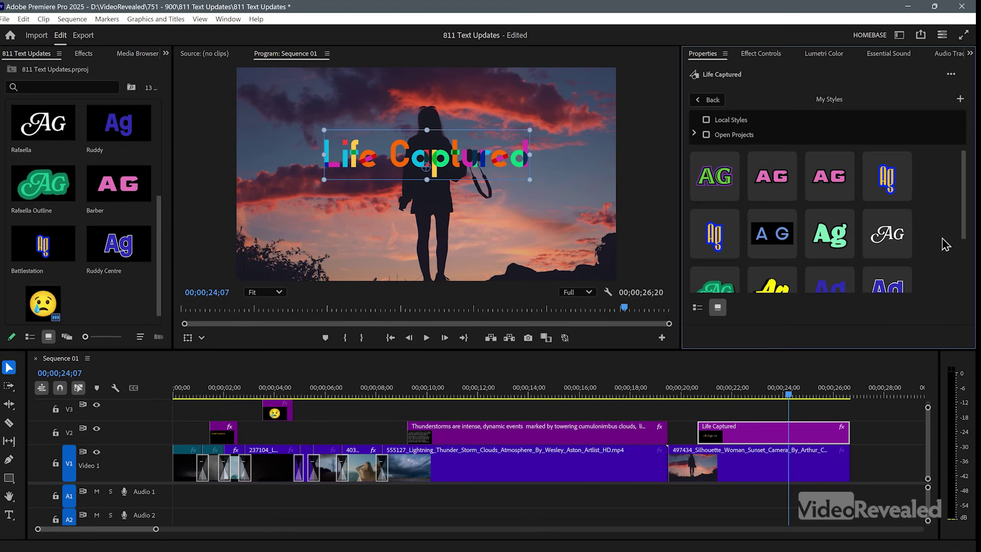
{"action": "scroll", "coordinate": [823, 225], "scroll_direction": "down", "scroll_amount": 2}
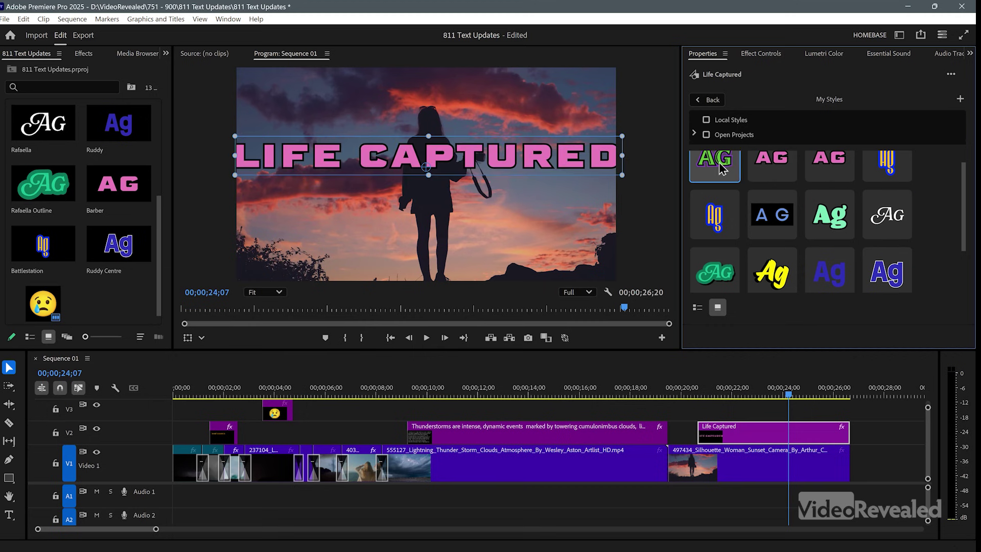
Toggle Local Styles on and off, check the + menu, and switch My Styles to List View.
{"action": "scroll", "coordinate": [904, 202], "scroll_direction": "up", "scroll_amount": 1}
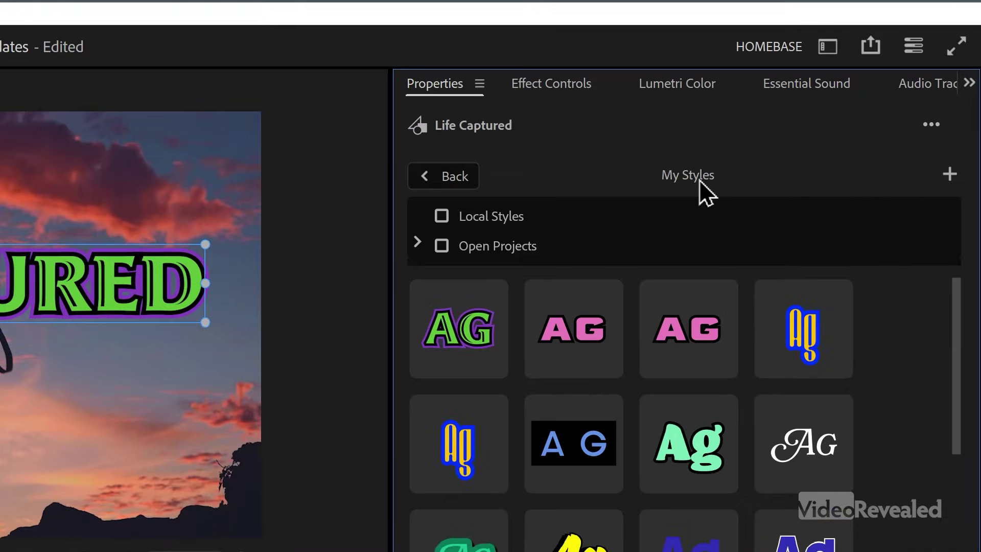
{"action": "left_click", "coordinate": [445, 217]}
{"action": "left_click", "coordinate": [445, 218]}
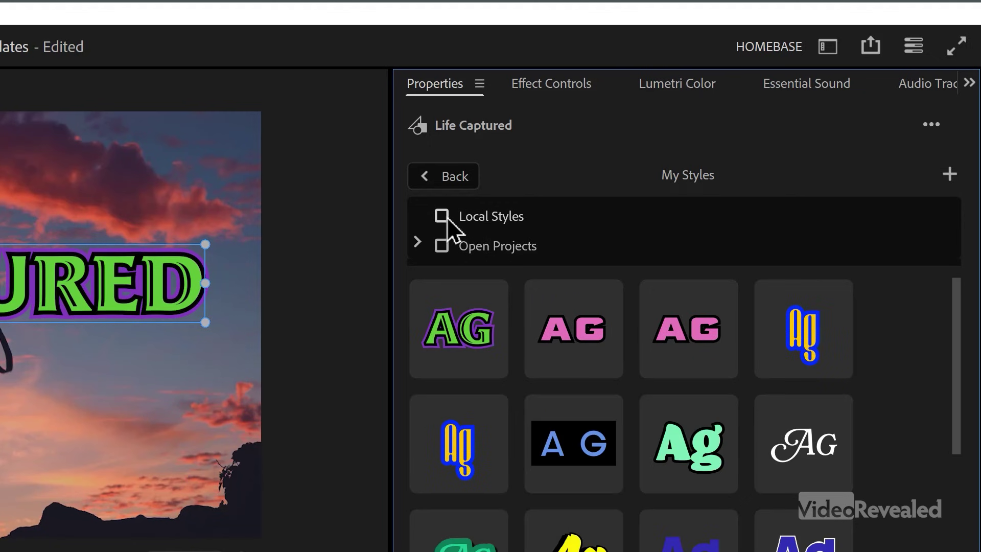
{"action": "left_click", "coordinate": [949, 173]}
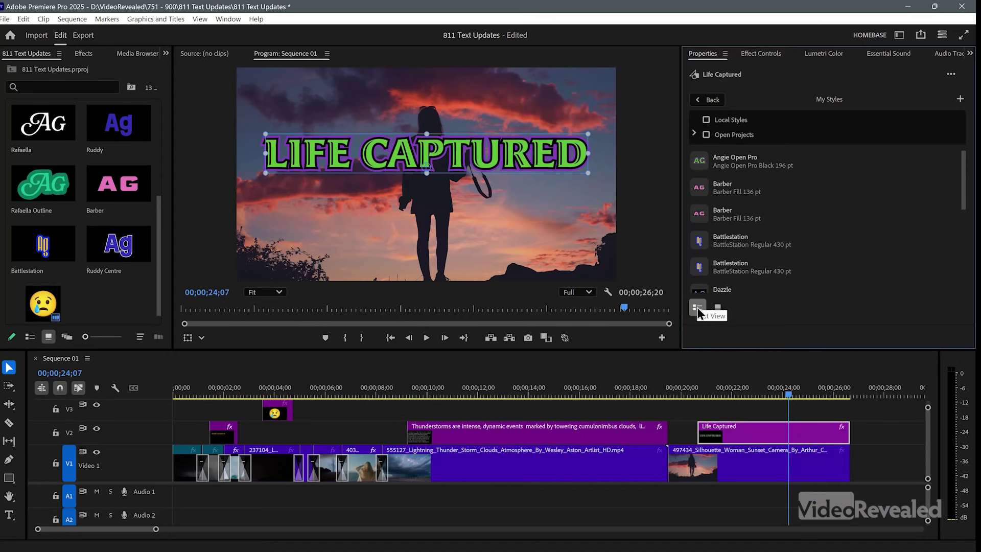
{"action": "left_click", "coordinate": [717, 307]}
{"action": "left_click", "coordinate": [698, 311]}
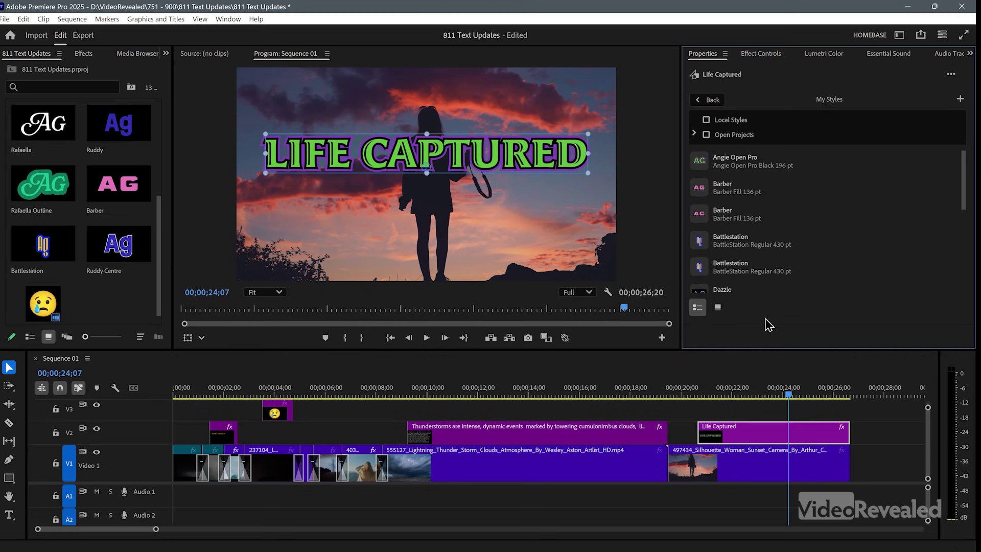
{"action": "left_click", "coordinate": [738, 394]}
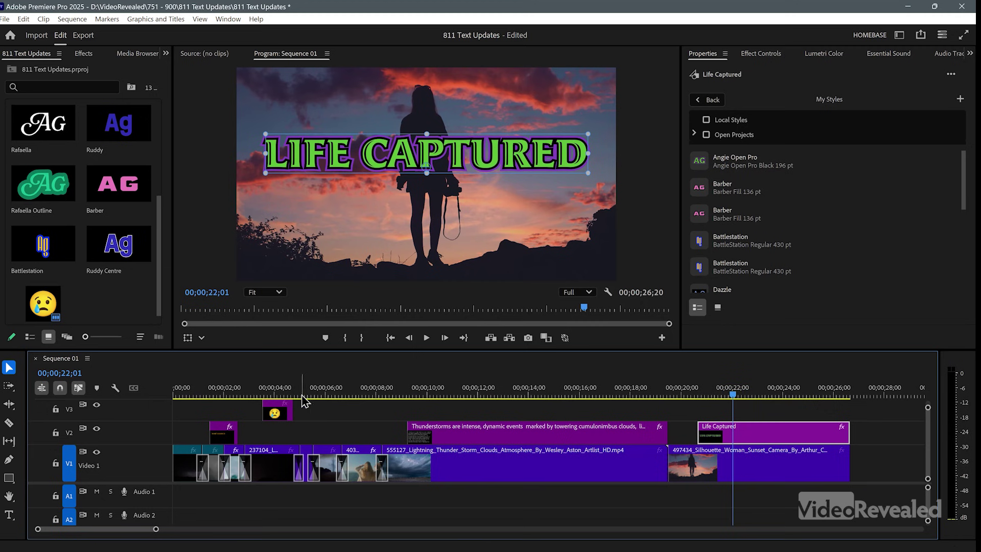
Select the crying-emoji clip on V3, reveal it in the Project panel, and open Tounge.psd.
{"action": "left_click", "coordinate": [277, 395]}
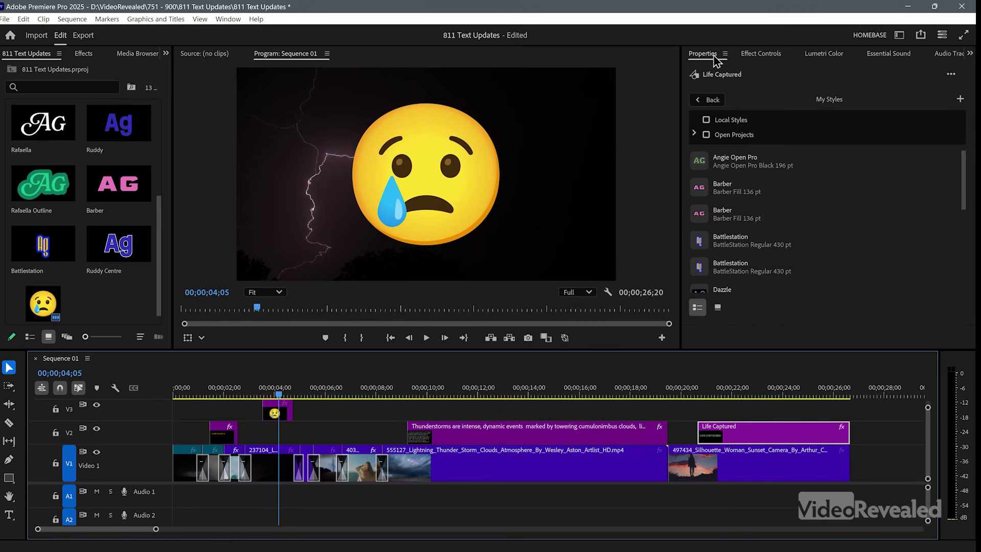
{"action": "left_click", "coordinate": [274, 412]}
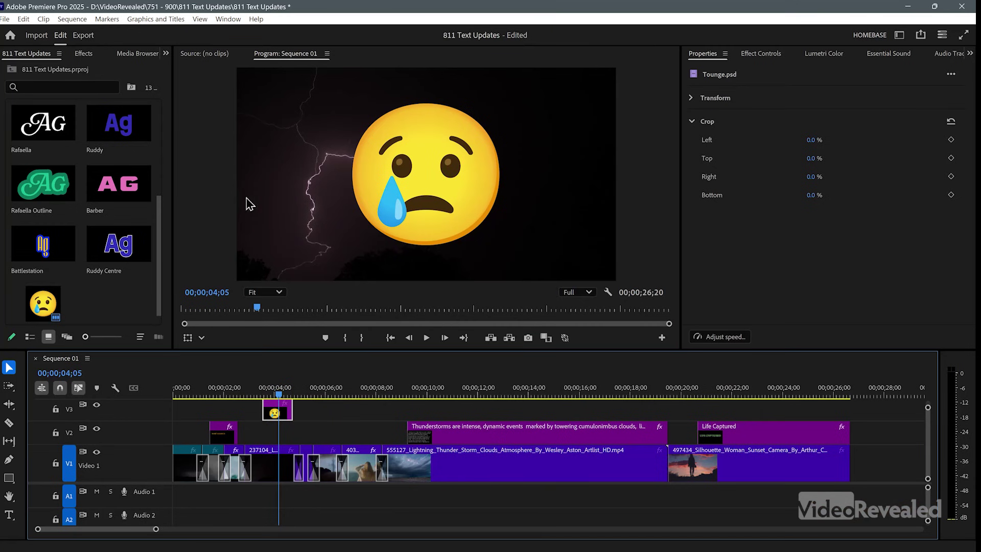
{"action": "left_click", "coordinate": [30, 336]}
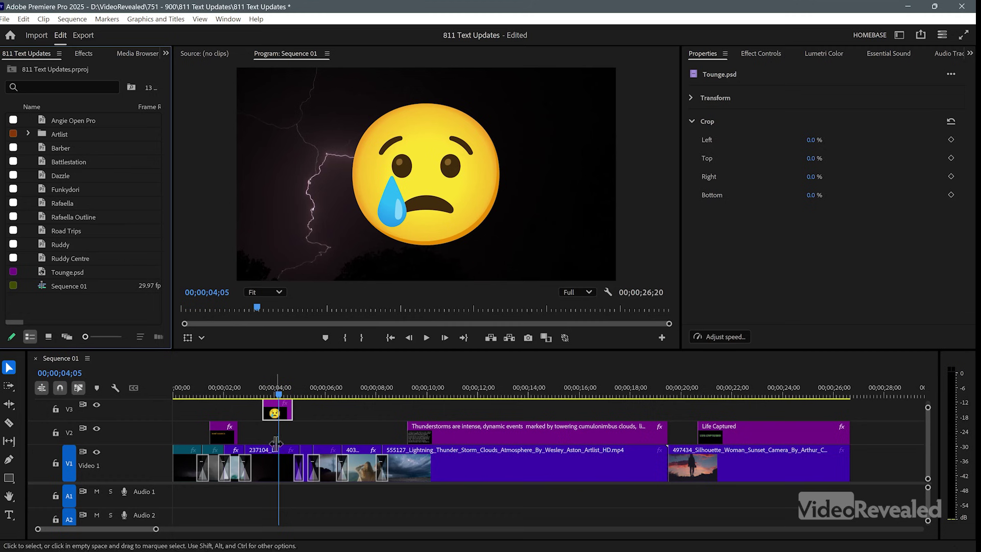
{"action": "right_click", "coordinate": [277, 412]}
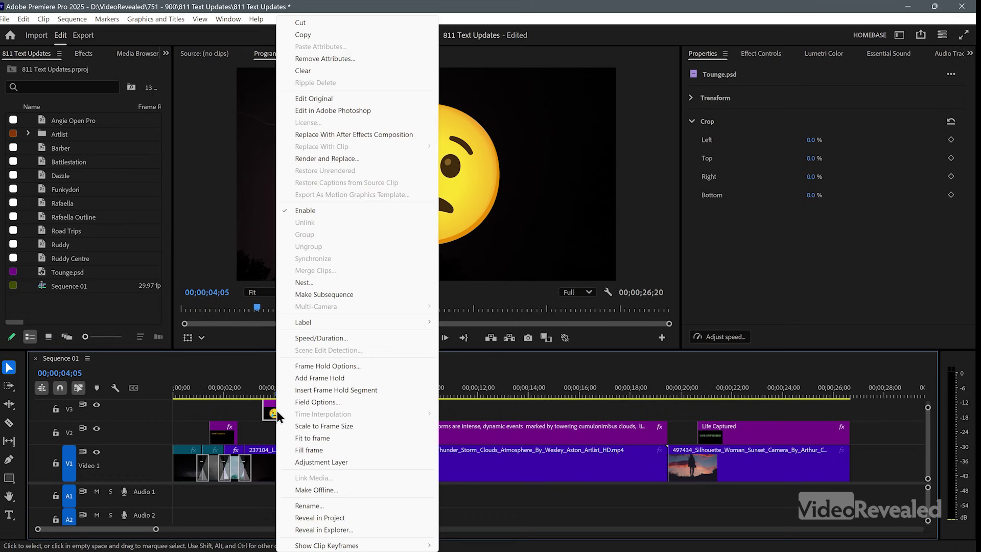
{"action": "left_click", "coordinate": [350, 518]}
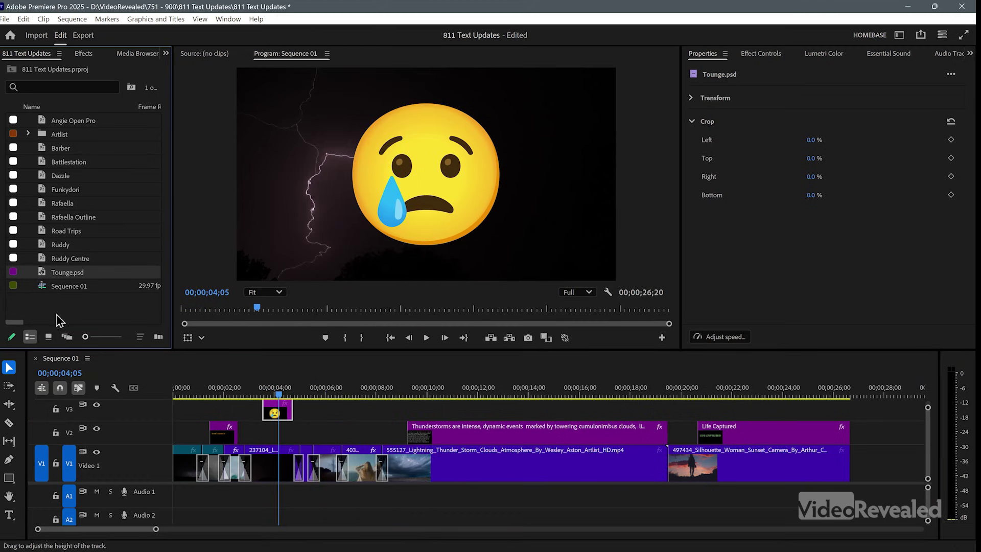
{"action": "double_click", "coordinate": [45, 274]}
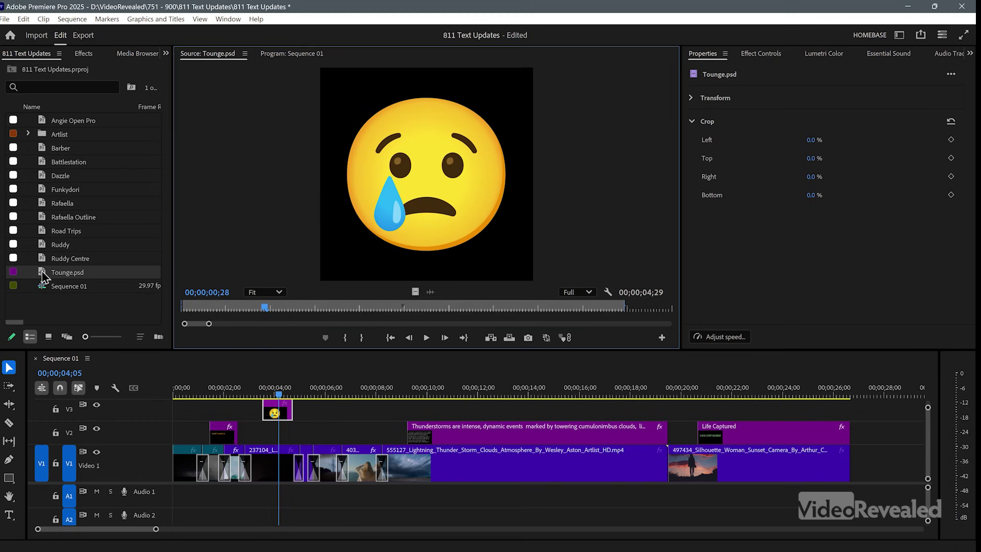
{"action": "left_click", "coordinate": [305, 54]}
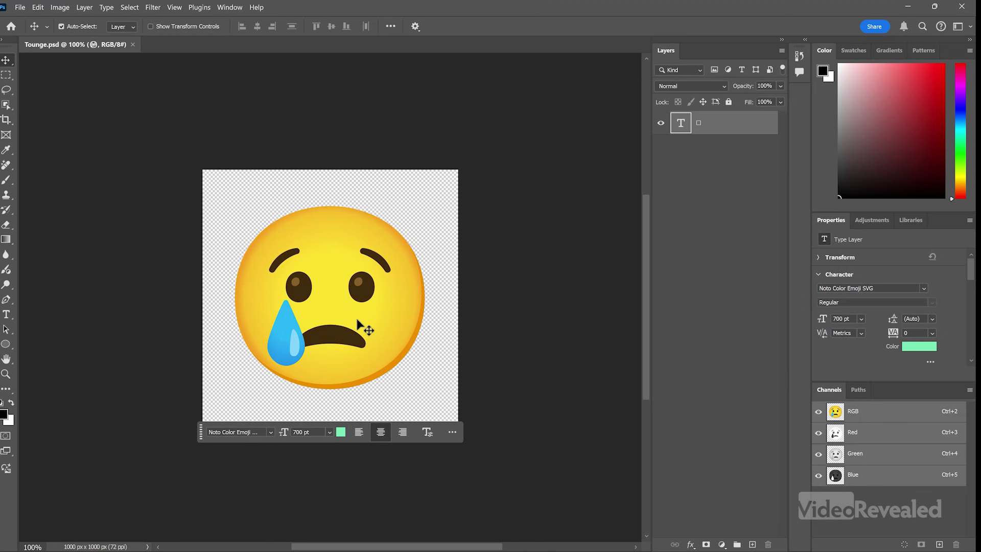
Replace the crying emoji in Tounge.psd with a grinning one and save the PSD.
{"action": "double_click", "coordinate": [363, 317]}
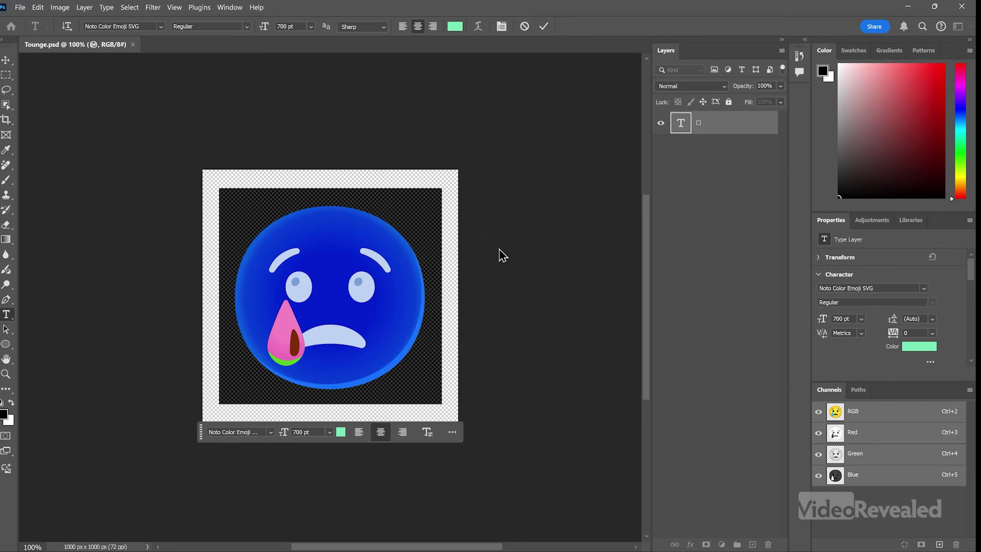
{"action": "key", "text": "super+period"}
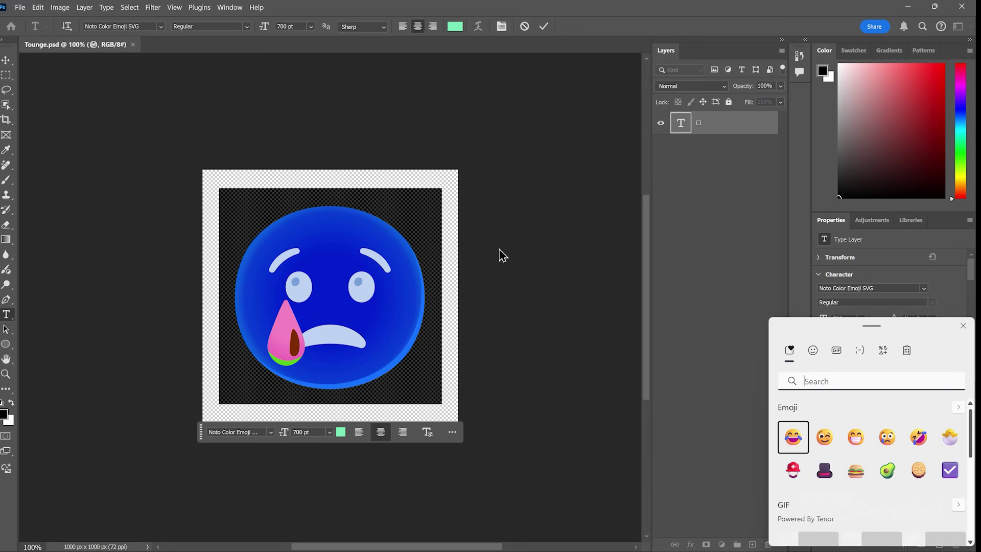
{"action": "left_click", "coordinate": [860, 435]}
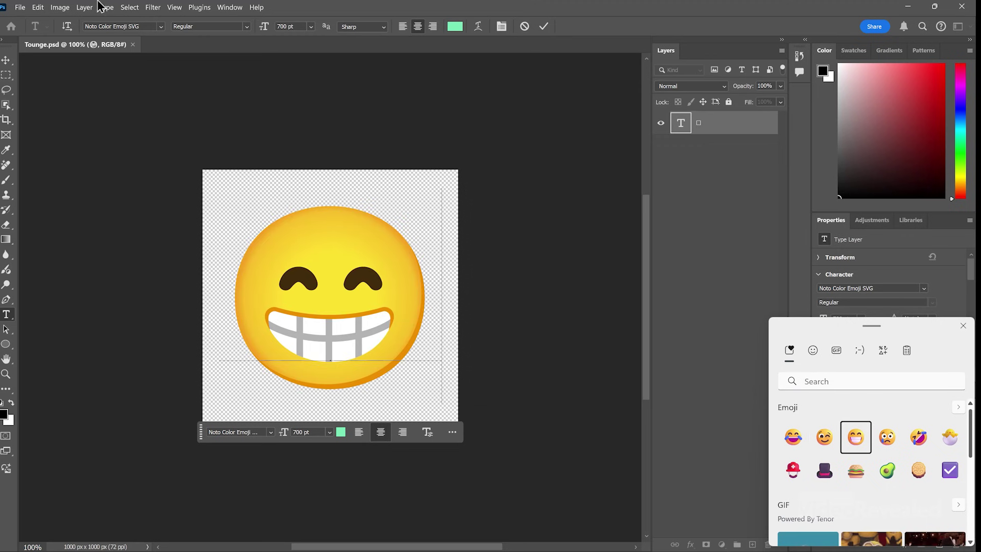
{"action": "left_click", "coordinate": [20, 7]}
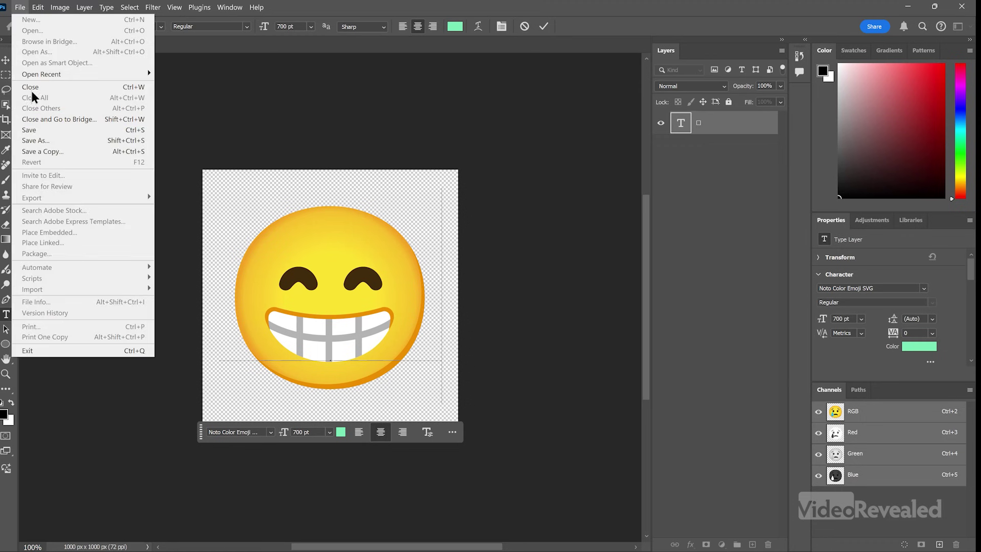
{"action": "left_click", "coordinate": [44, 129]}
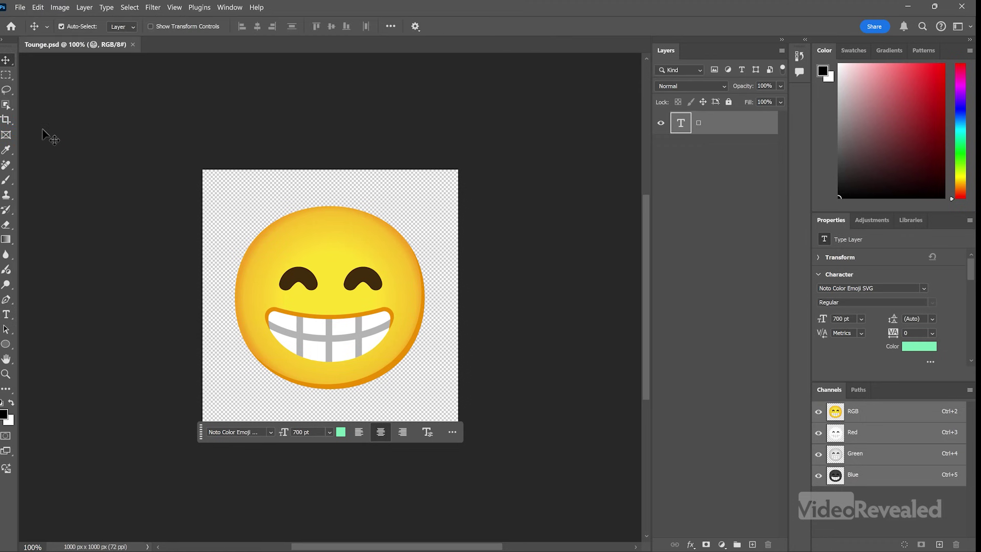
{"action": "key", "text": "alt+Tab"}
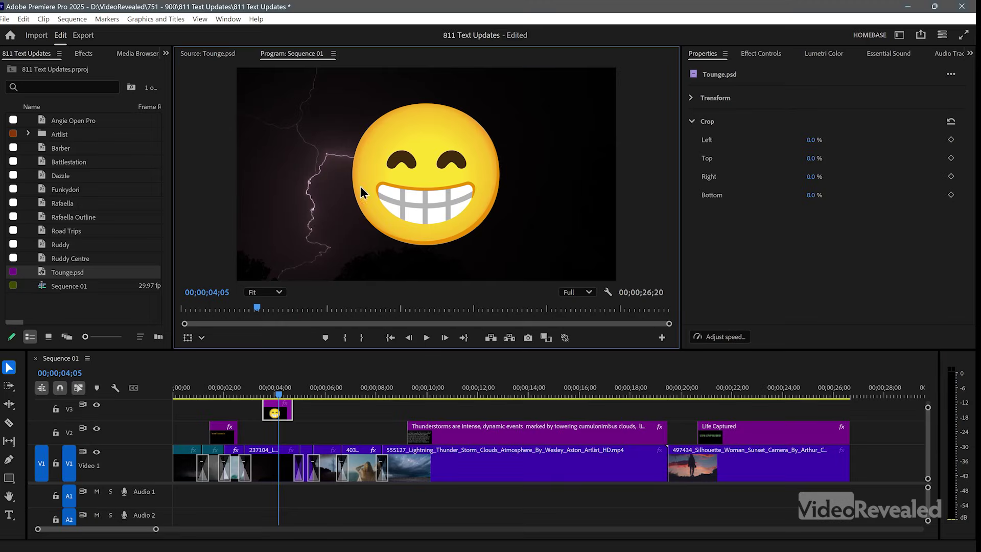
Swap the emoji for a clown face from the full emoji list and return to Premiere Pro.
{"action": "key", "text": "alt+Tab"}
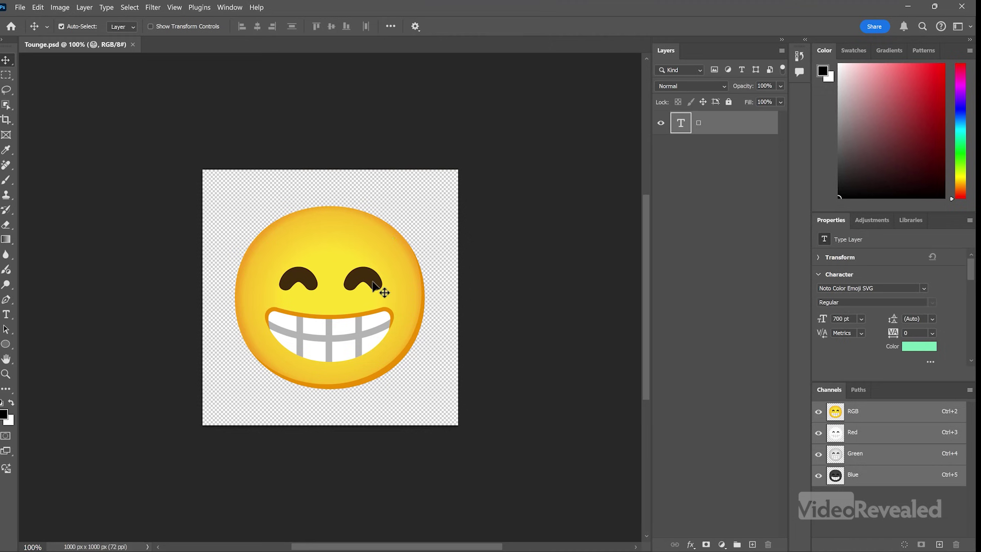
{"action": "double_click", "coordinate": [373, 279]}
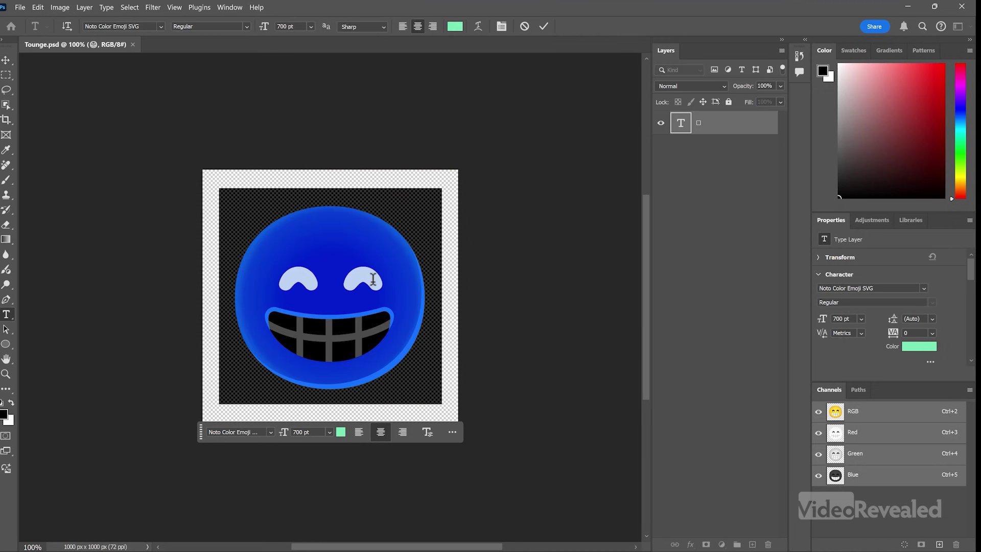
{"action": "key", "text": "super+period"}
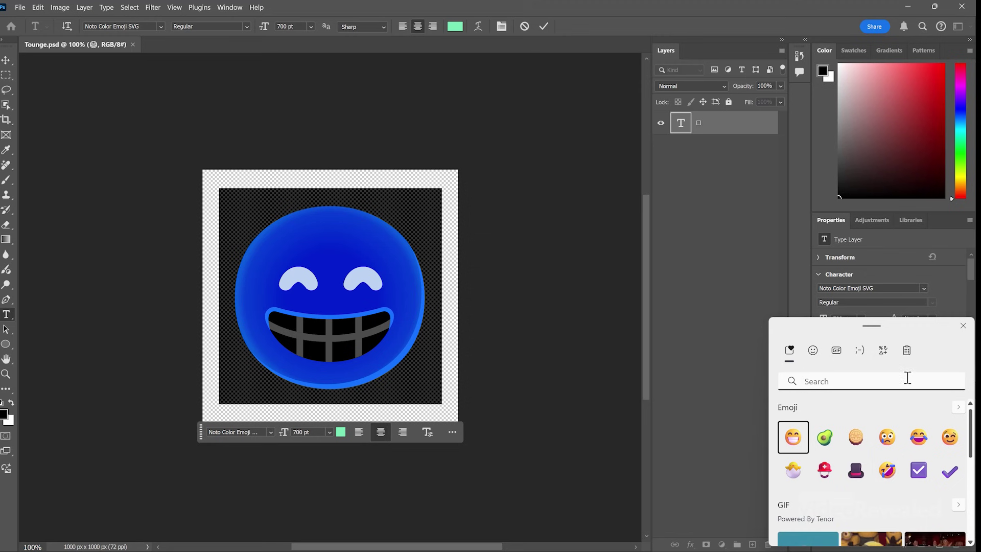
{"action": "left_click", "coordinate": [815, 354]}
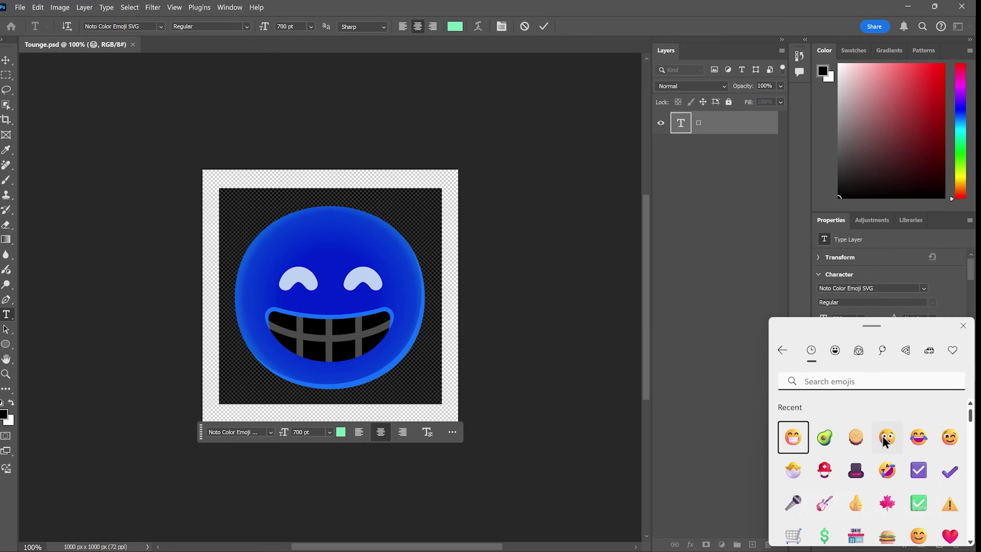
{"action": "scroll", "coordinate": [884, 440], "scroll_direction": "down", "scroll_amount": 5}
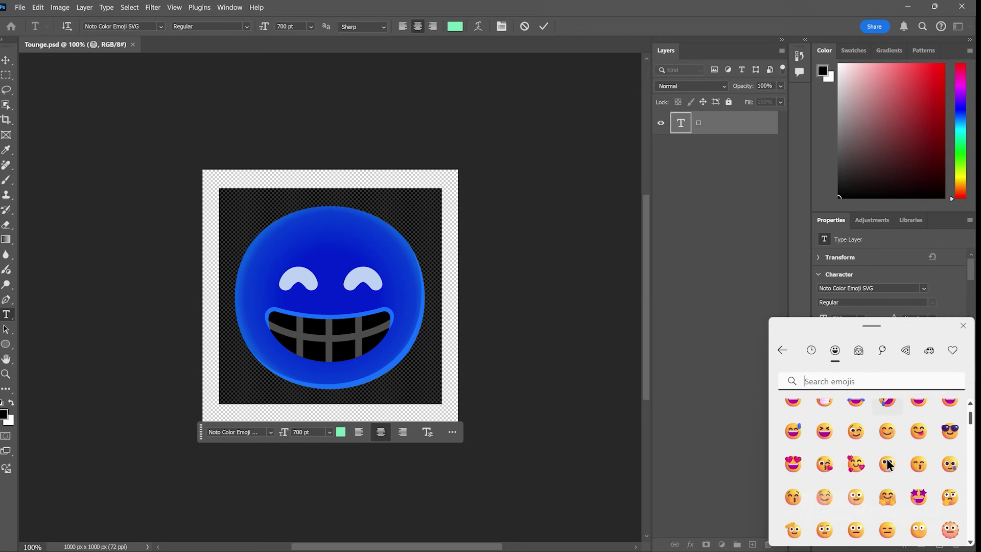
{"action": "scroll", "coordinate": [888, 458], "scroll_direction": "down", "scroll_amount": 4}
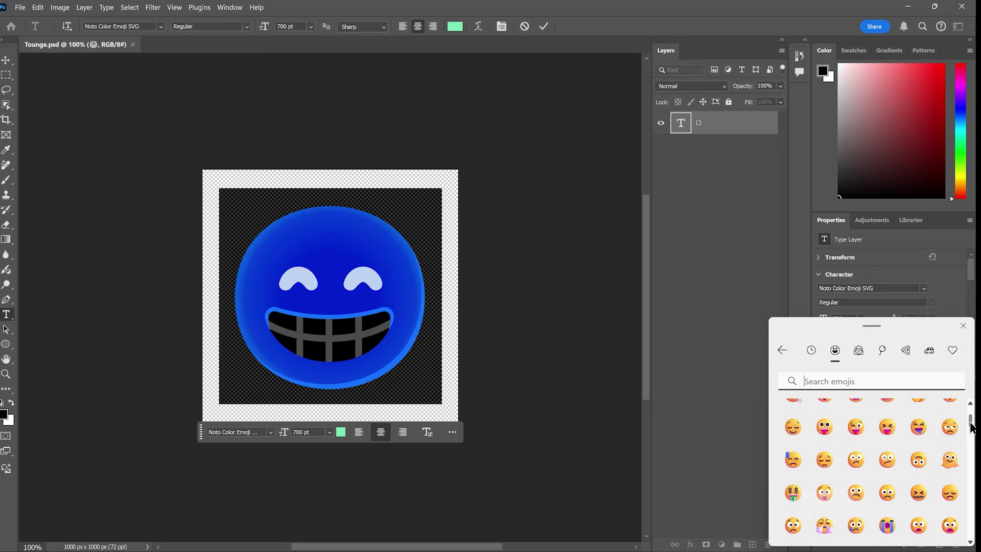
{"action": "left_click_drag", "start_coordinate": [971, 428], "coordinate": [971, 460]}
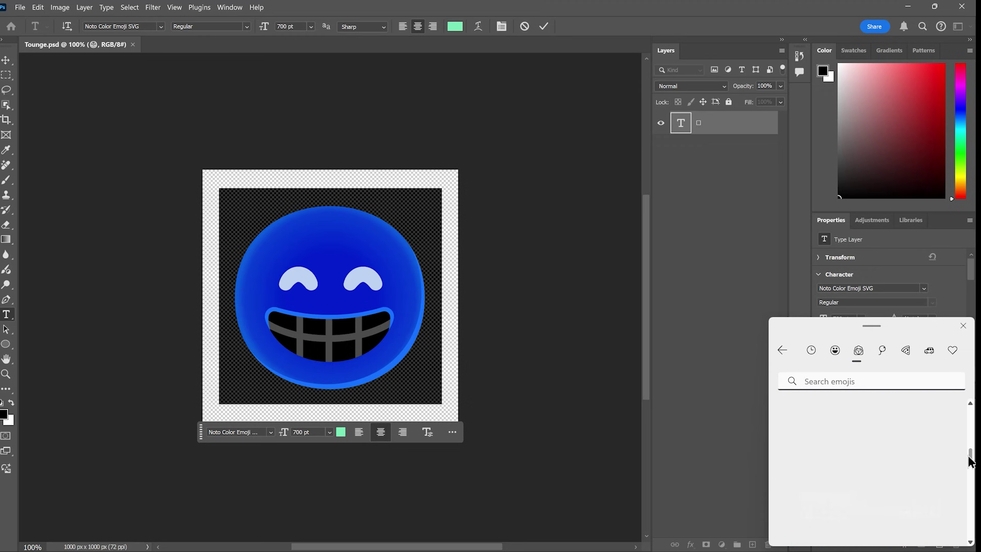
{"action": "scroll", "coordinate": [970, 454], "scroll_direction": "down", "scroll_amount": 3}
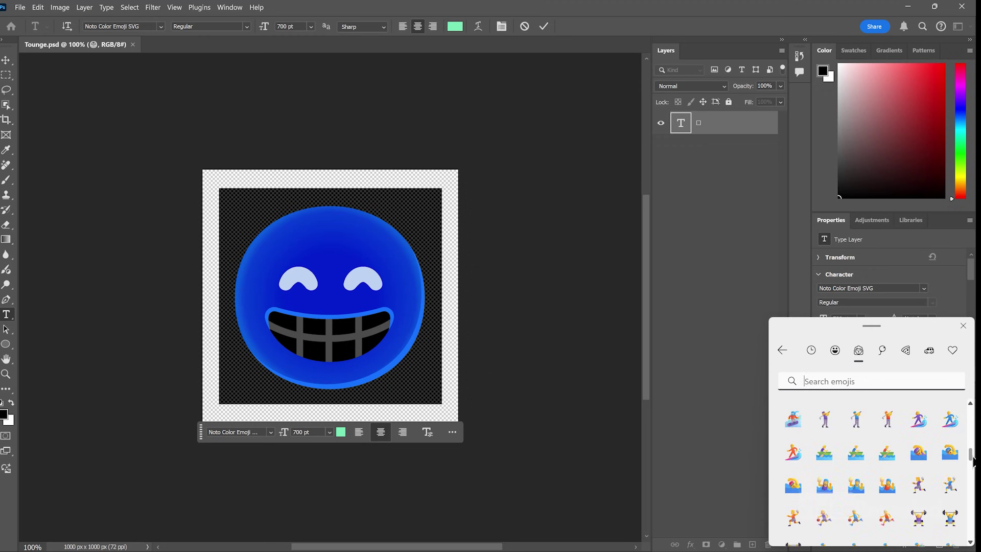
{"action": "left_click", "coordinate": [971, 432]}
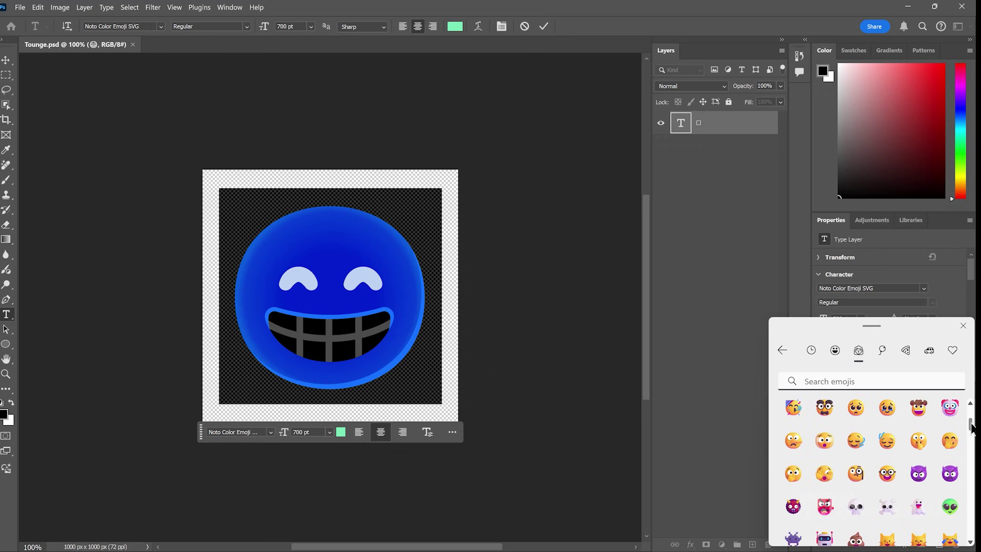
{"action": "left_click", "coordinate": [950, 407]}
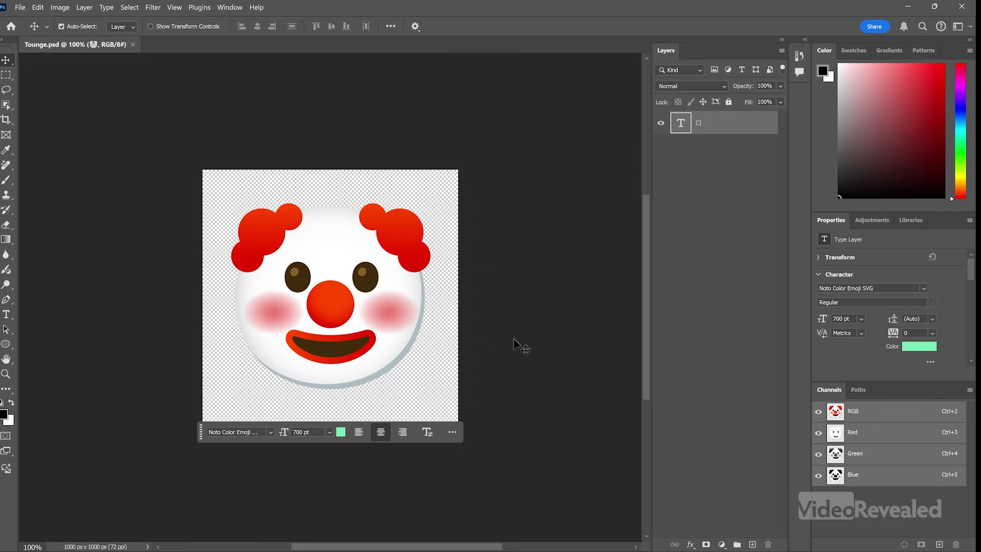
{"action": "key", "text": "alt+Tab"}
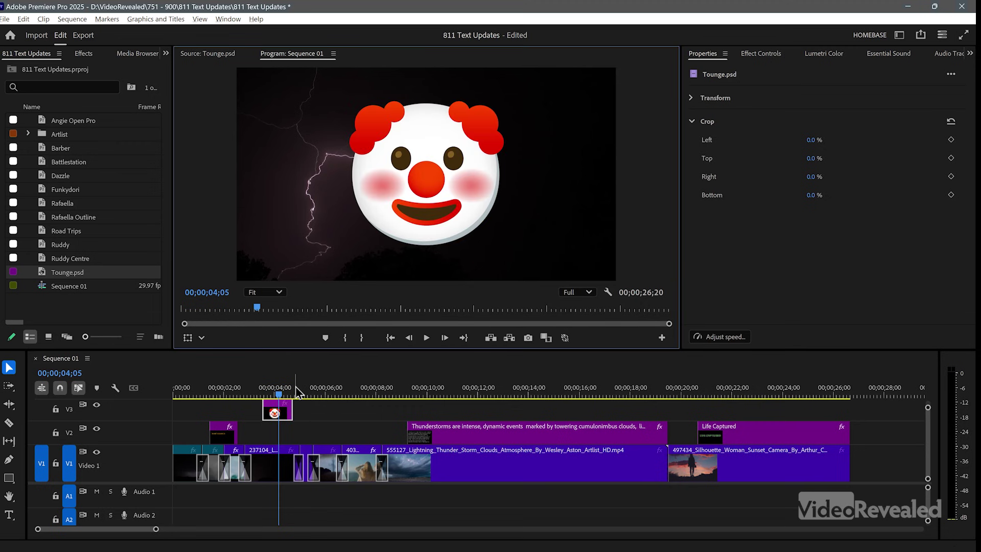
{"action": "left_click", "coordinate": [318, 393]}
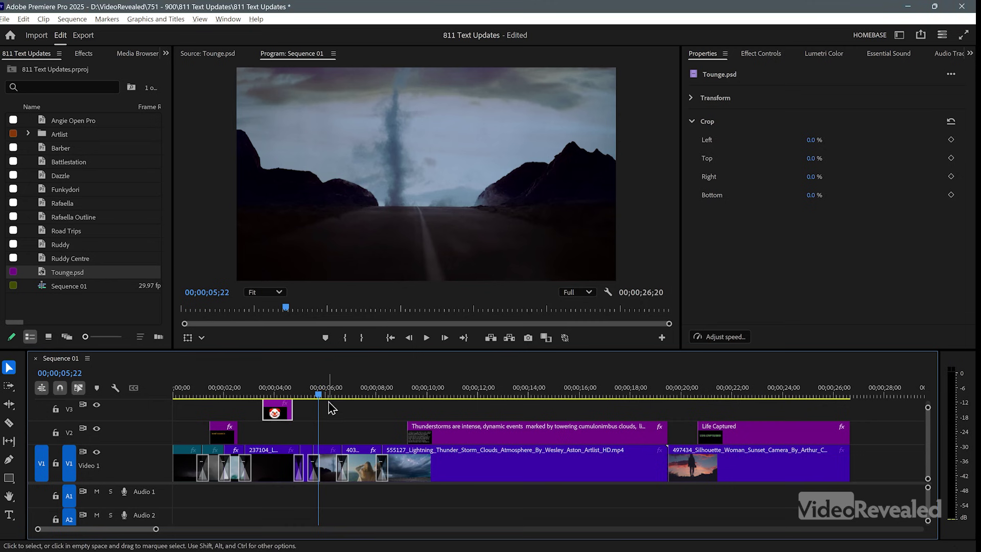
Create a text graphic over the tornado shot containing two beaming-face emojis.
{"action": "key", "text": "t"}
{"action": "left_click", "coordinate": [381, 153]}
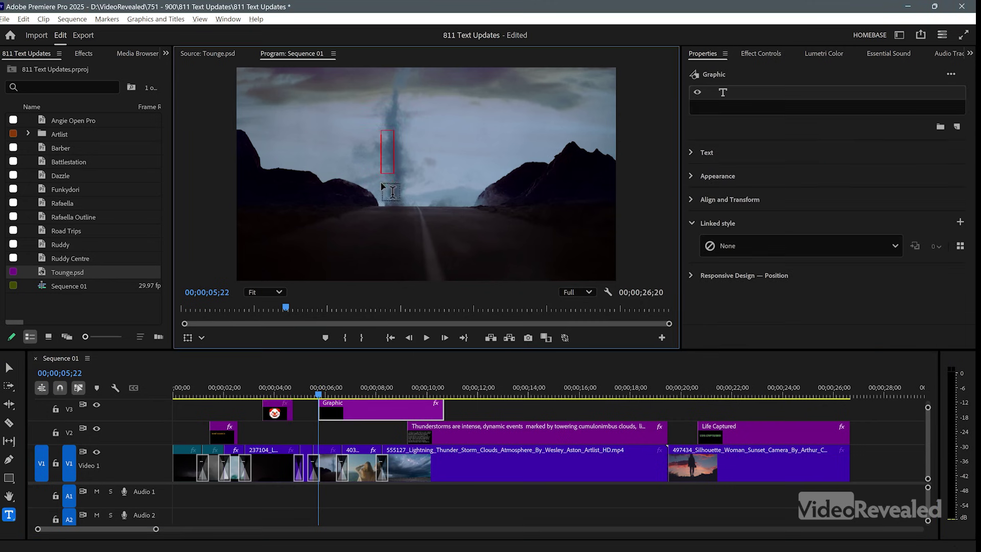
{"action": "key", "text": "super+period"}
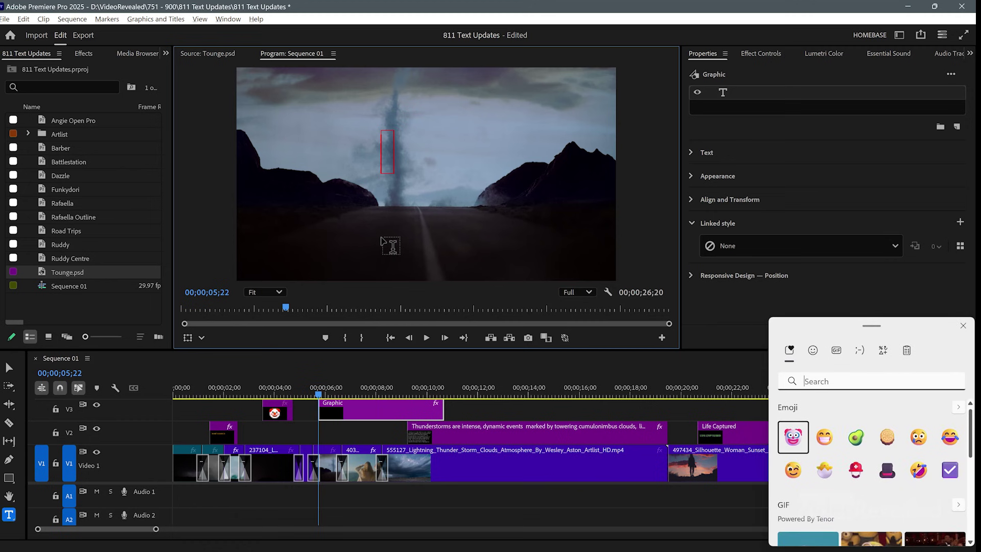
{"action": "double_click", "coordinate": [823, 447]}
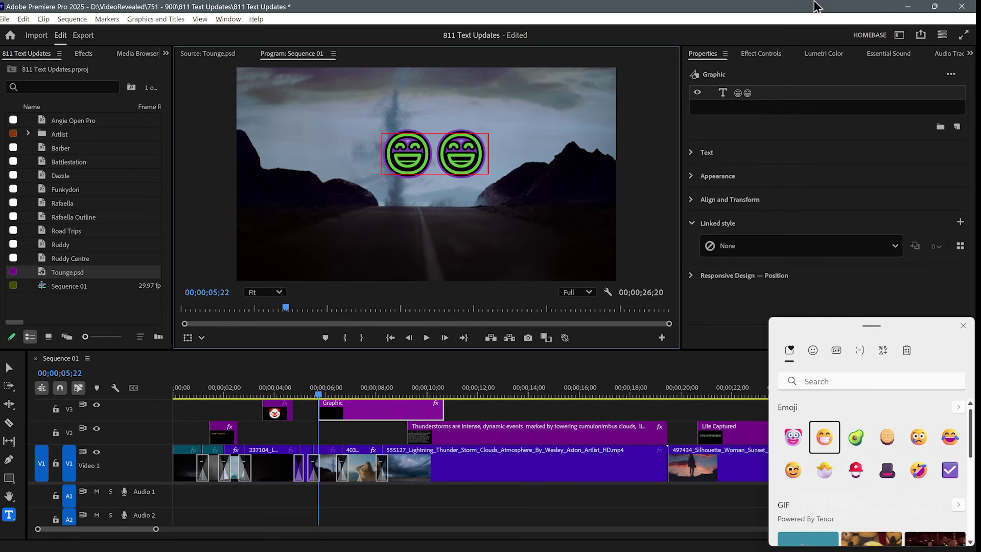
{"action": "key", "text": "Escape"}
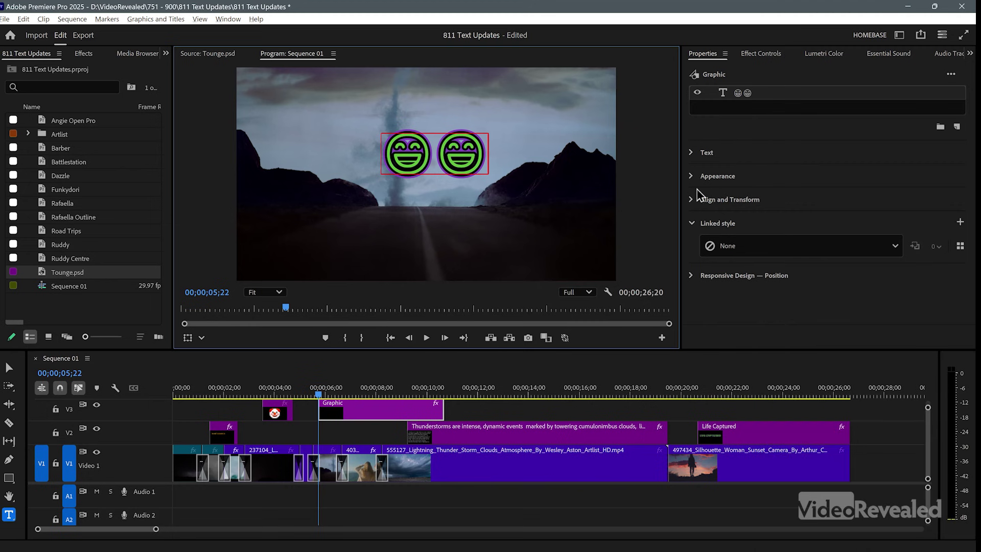
Turn off both the black and purple strokes on the emoji text.
{"action": "left_click", "coordinate": [693, 176]}
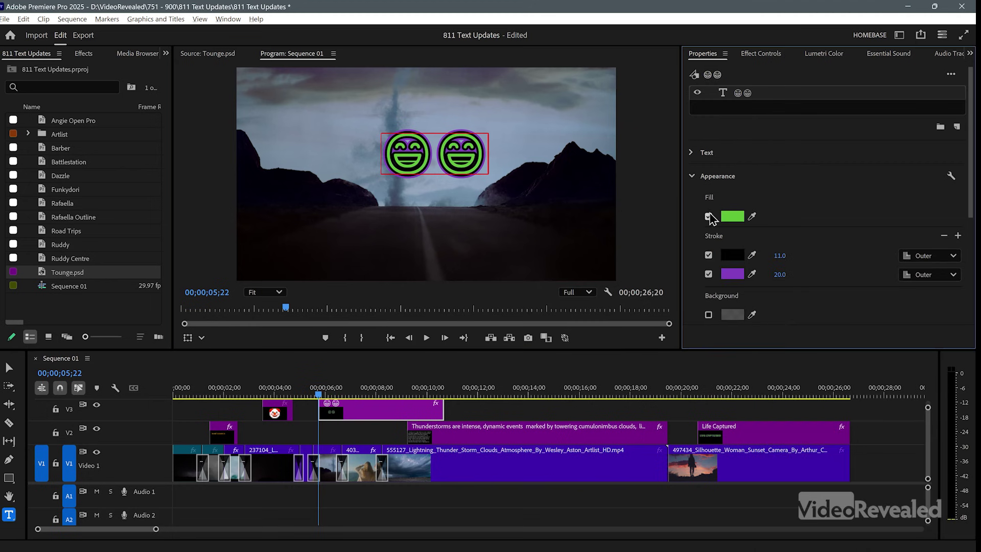
{"action": "left_click", "coordinate": [708, 255]}
{"action": "left_click", "coordinate": [708, 274]}
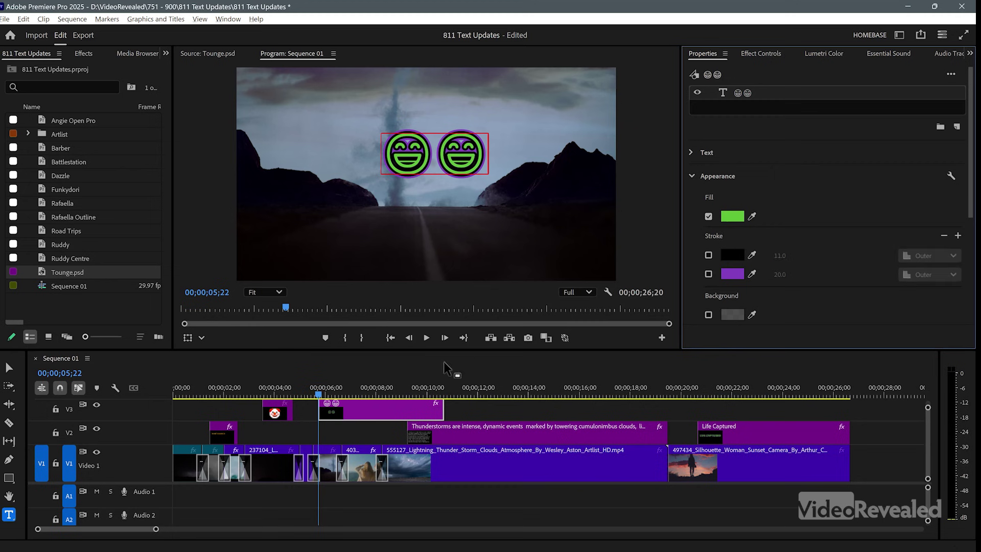
{"action": "double_click", "coordinate": [432, 160]}
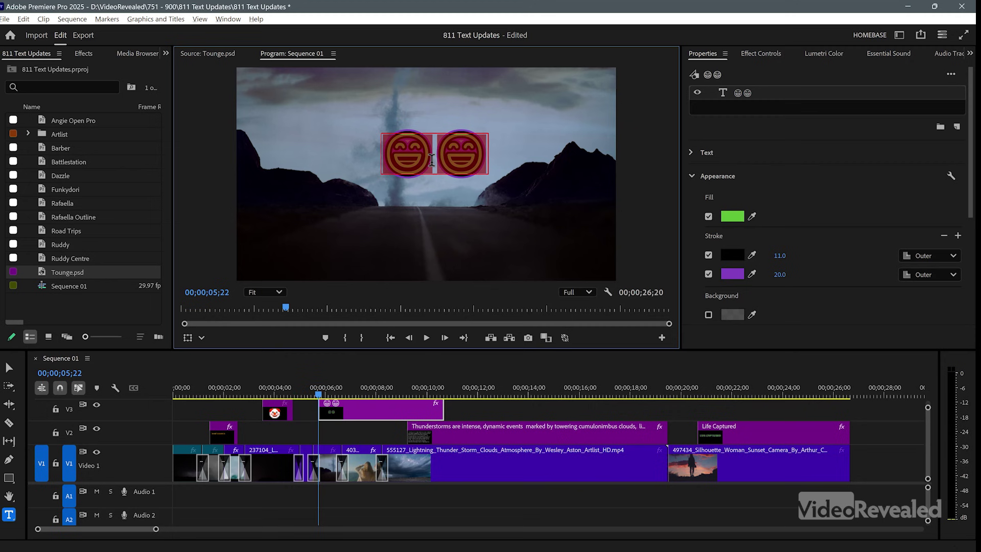
{"action": "left_click", "coordinate": [709, 255]}
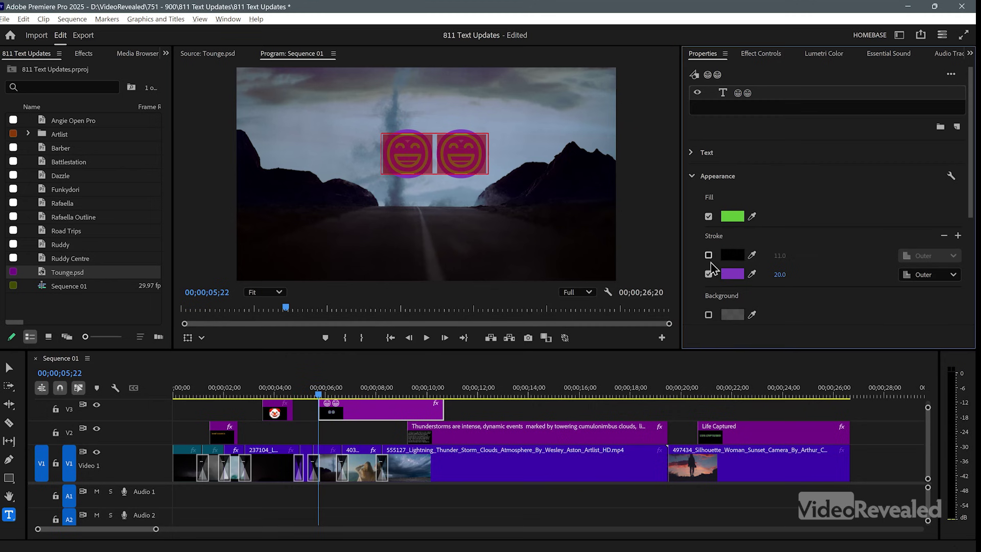
{"action": "left_click", "coordinate": [708, 274]}
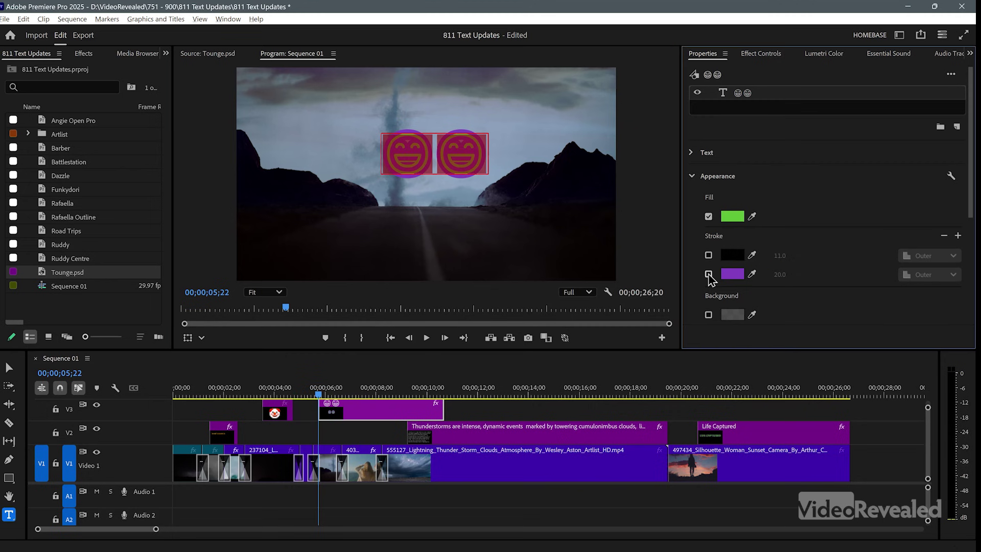
Set the emoji fill to white (FFFFFF), then move the playhead back to 05;04.
{"action": "left_click", "coordinate": [737, 219]}
{"action": "left_click", "coordinate": [348, 344]}
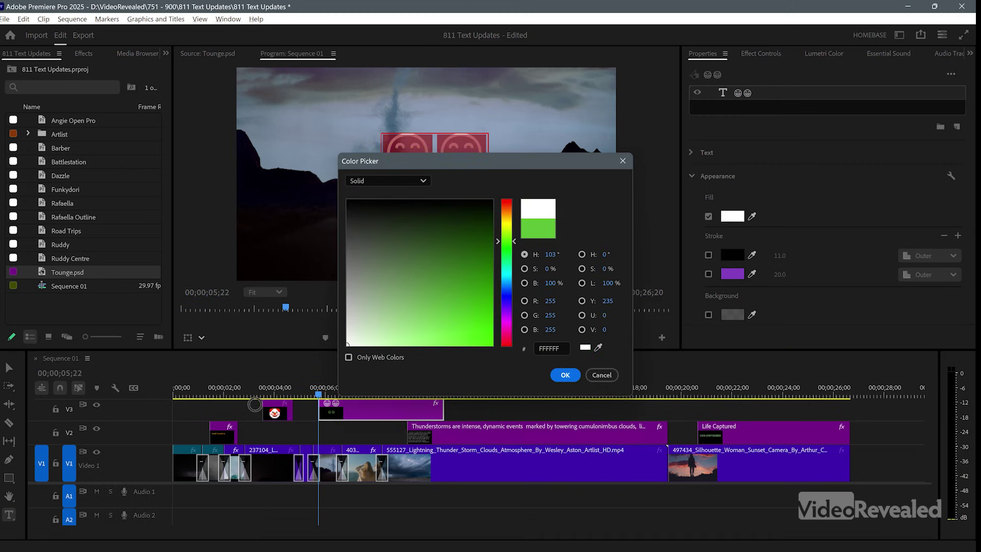
{"action": "left_click", "coordinate": [564, 376]}
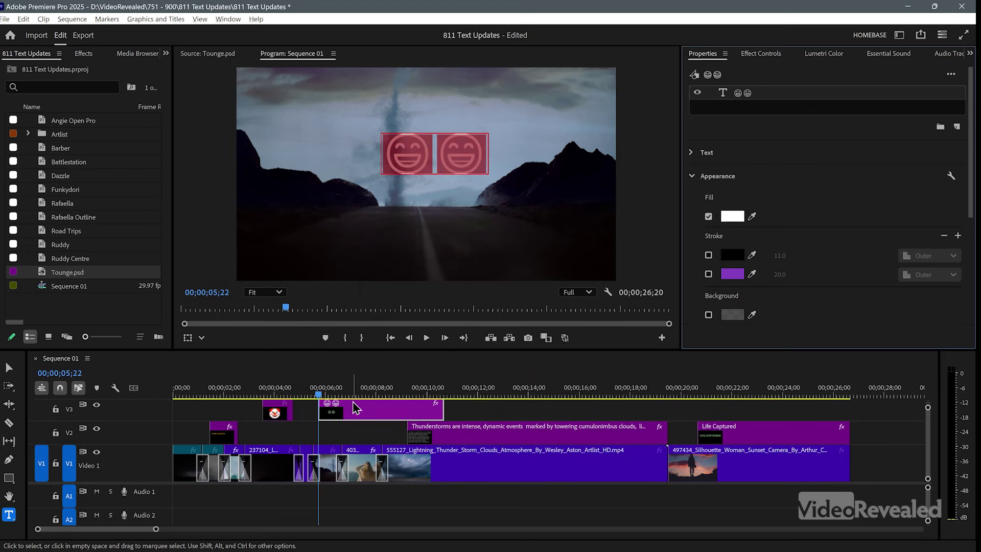
{"action": "left_click", "coordinate": [352, 384]}
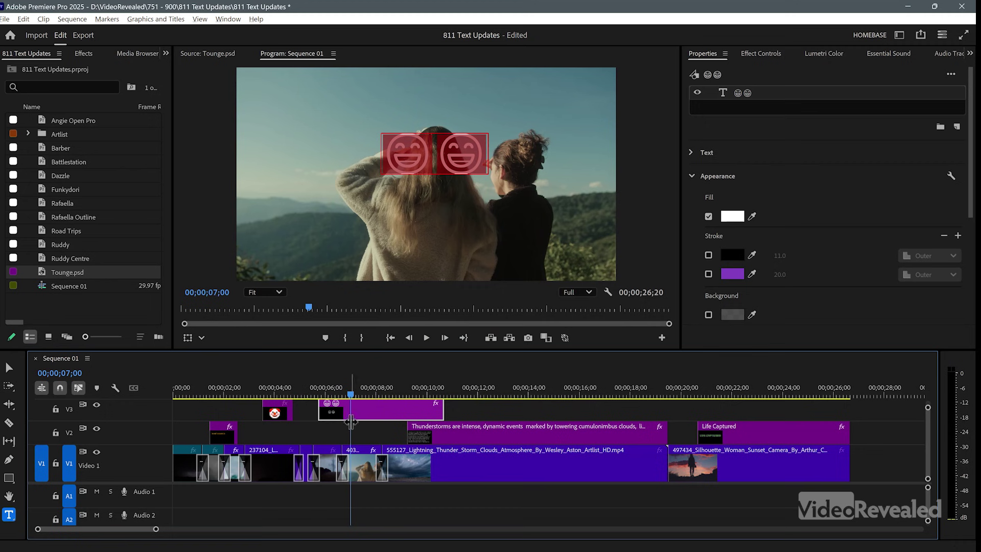
{"action": "mouse_move", "coordinate": [352, 384]}
{"action": "left_mouse_down"}
{"action": "mouse_move", "coordinate": [307, 397]}
{"action": "mouse_move", "coordinate": [340, 397]}
{"action": "left_mouse_up"}
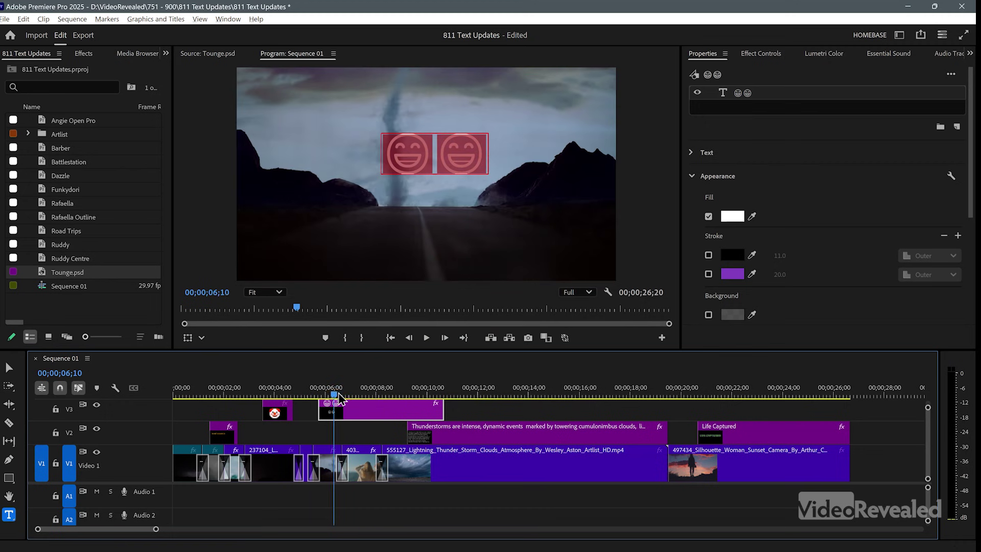
{"action": "left_click", "coordinate": [352, 439]}
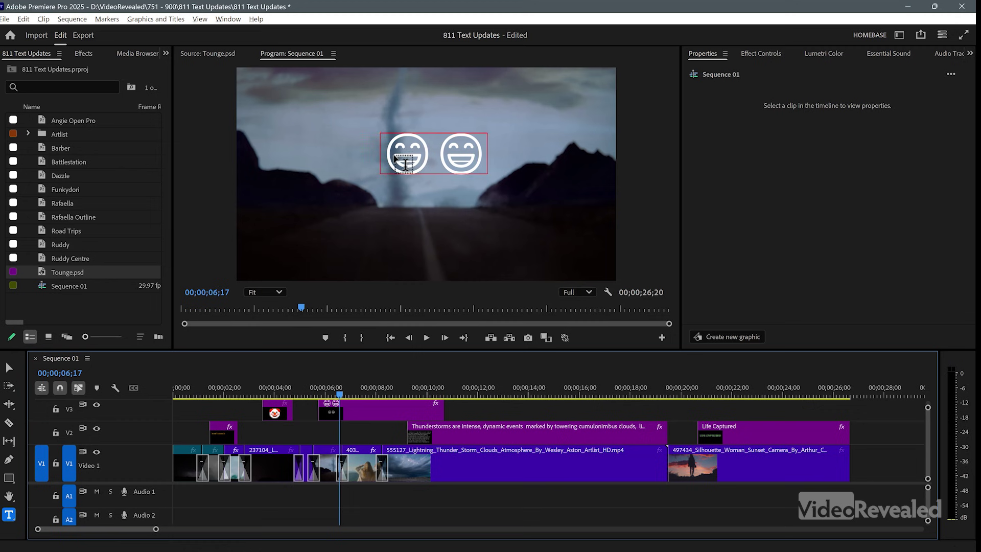
{"action": "left_click_drag", "start_coordinate": [294, 396], "coordinate": [274, 396]}
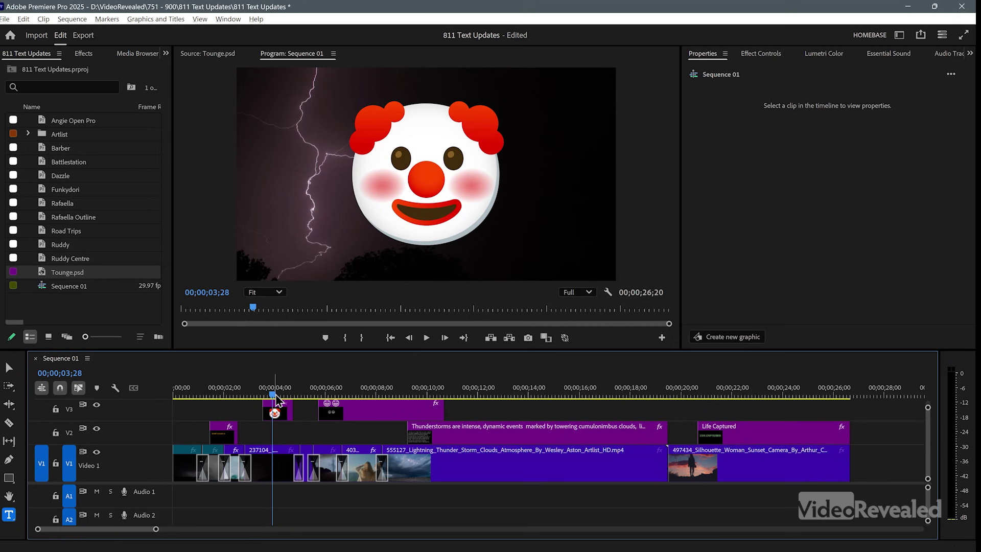